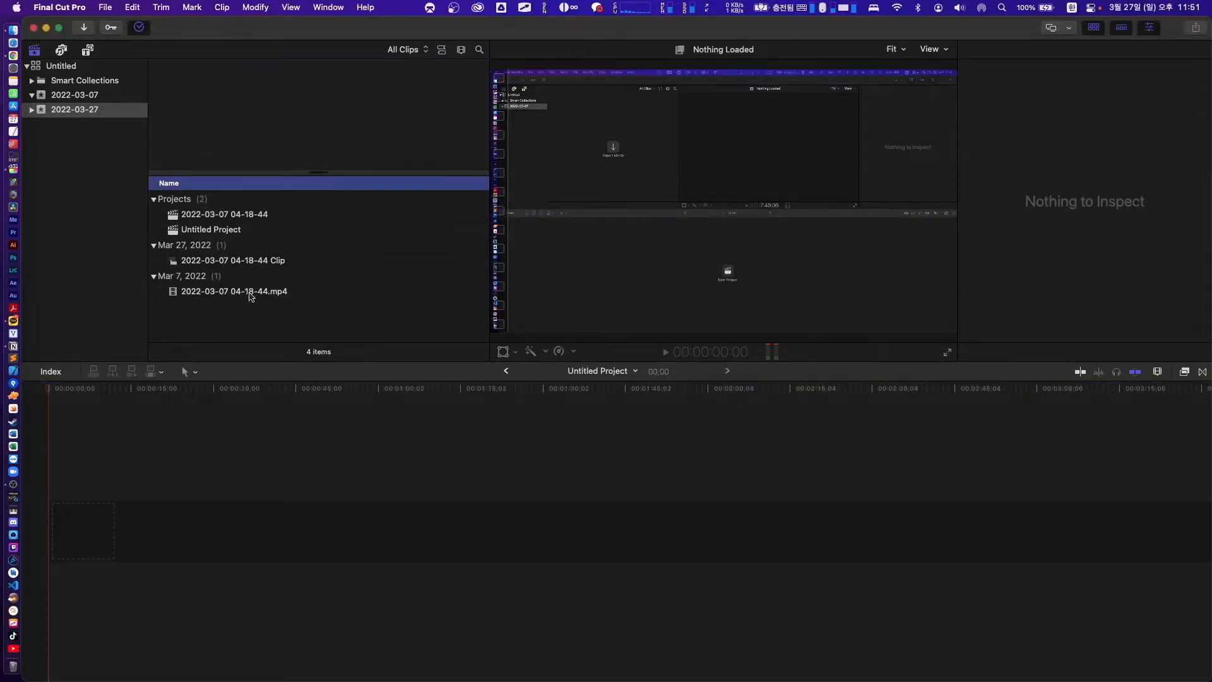
click(250, 293)
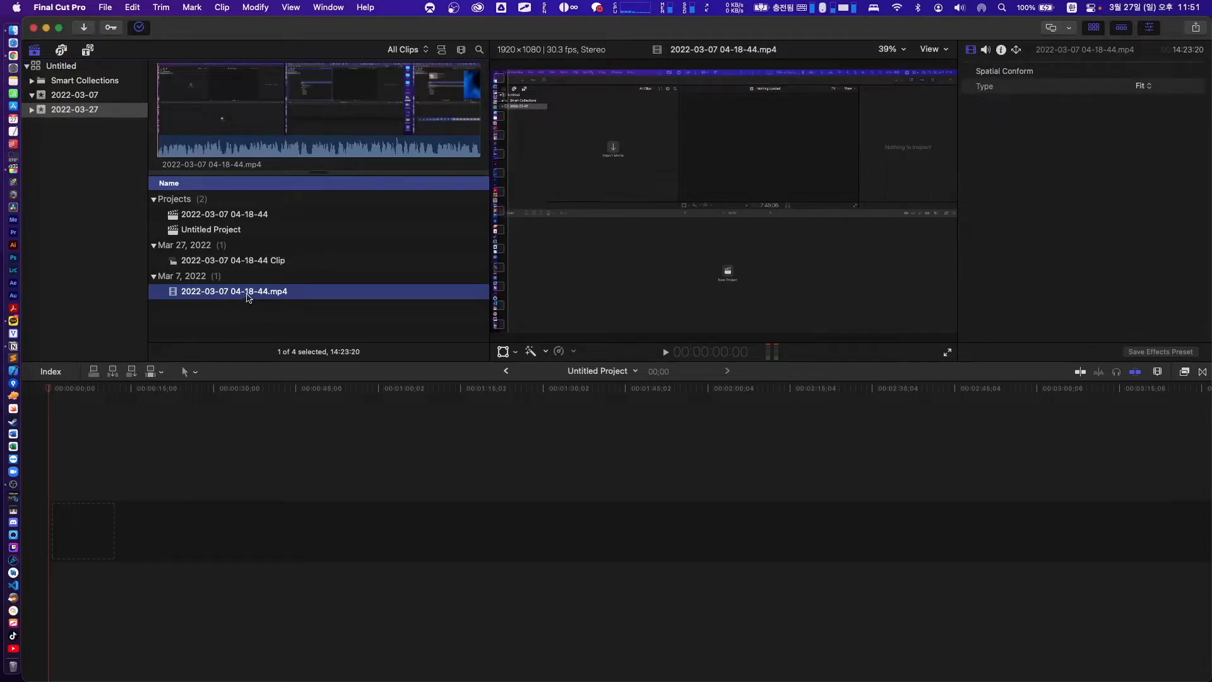
drag(247, 295, 172, 478)
mouse_move(257, 554)
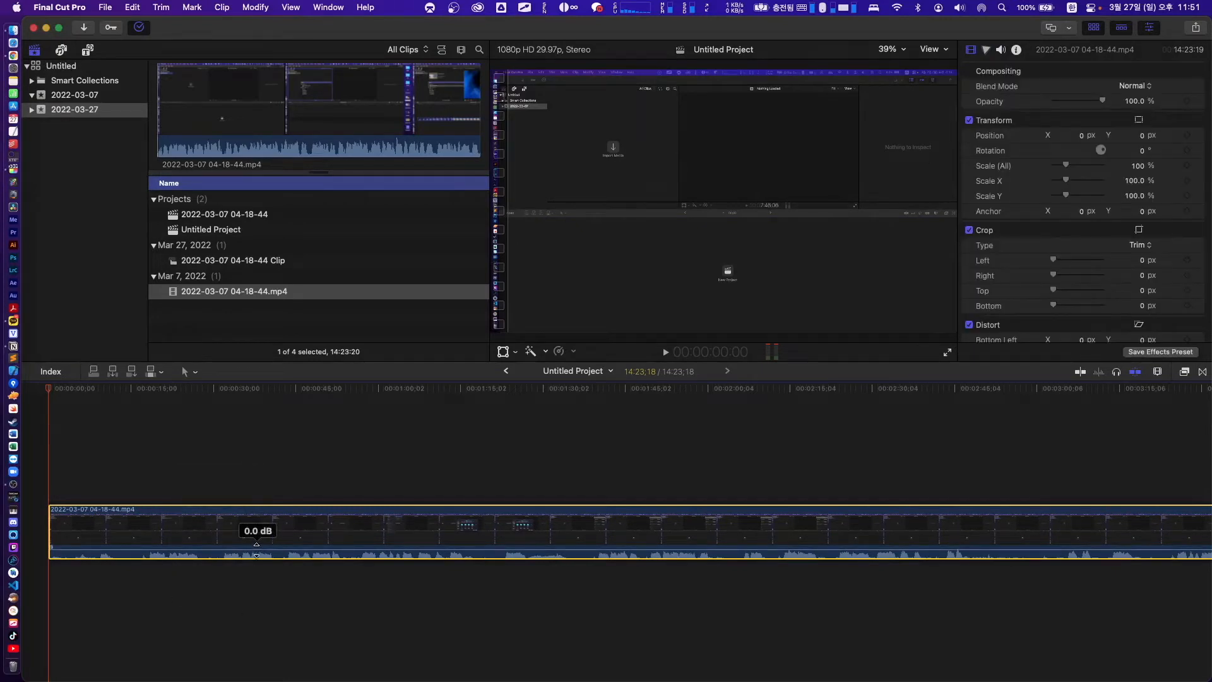
key(shift+z)
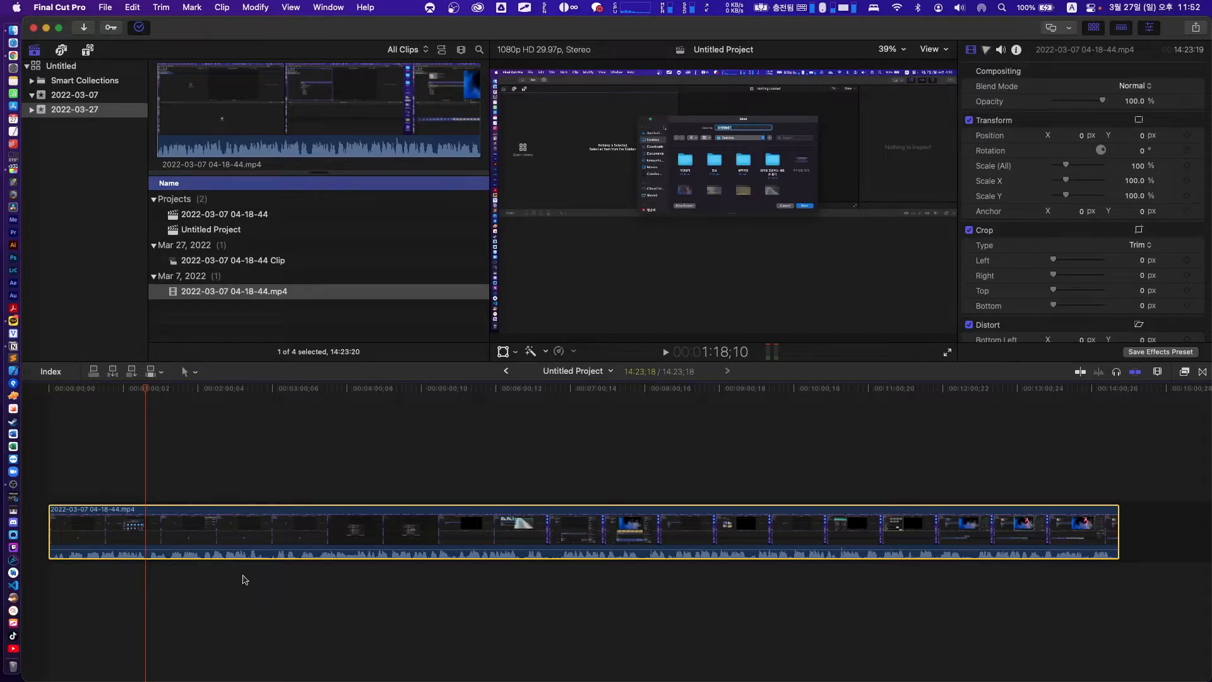
key(super+bracketleft)
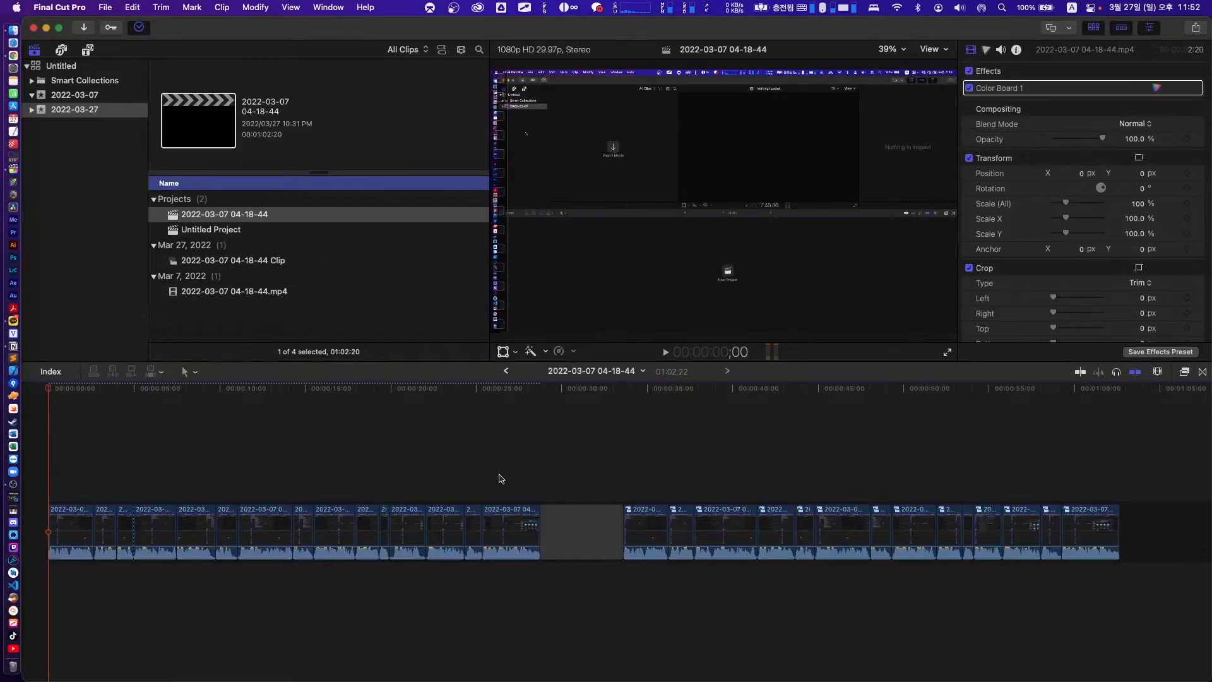
drag(513, 468, 65, 536)
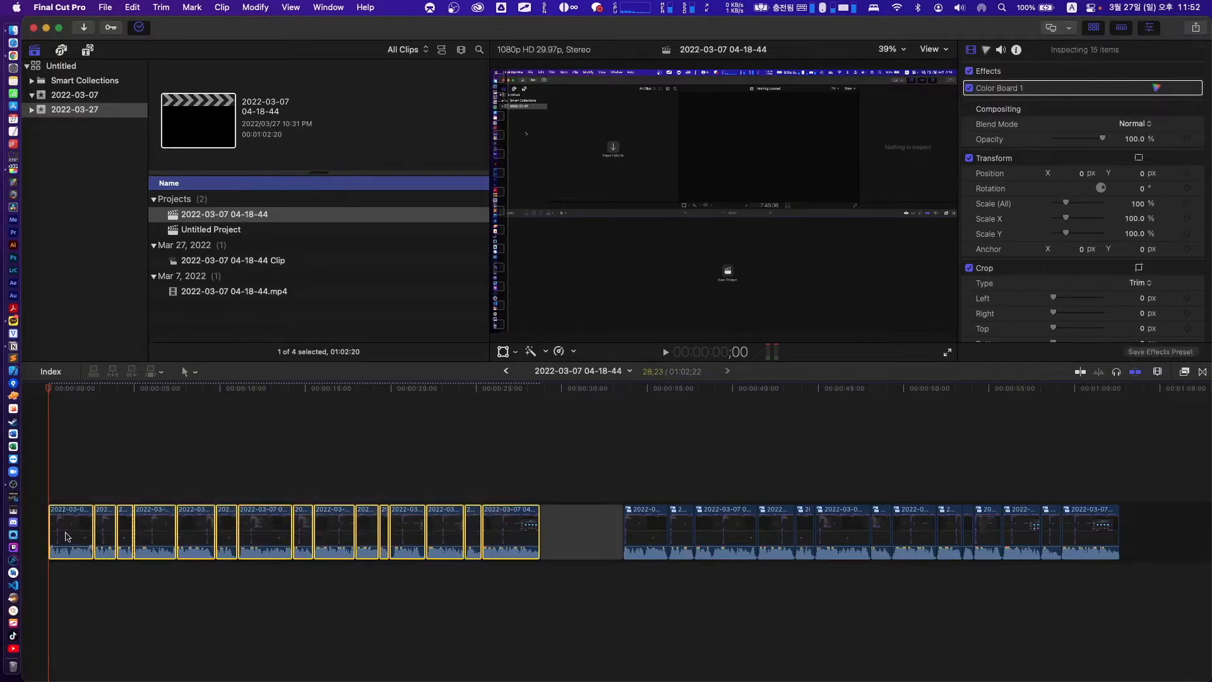
right_click(67, 530)
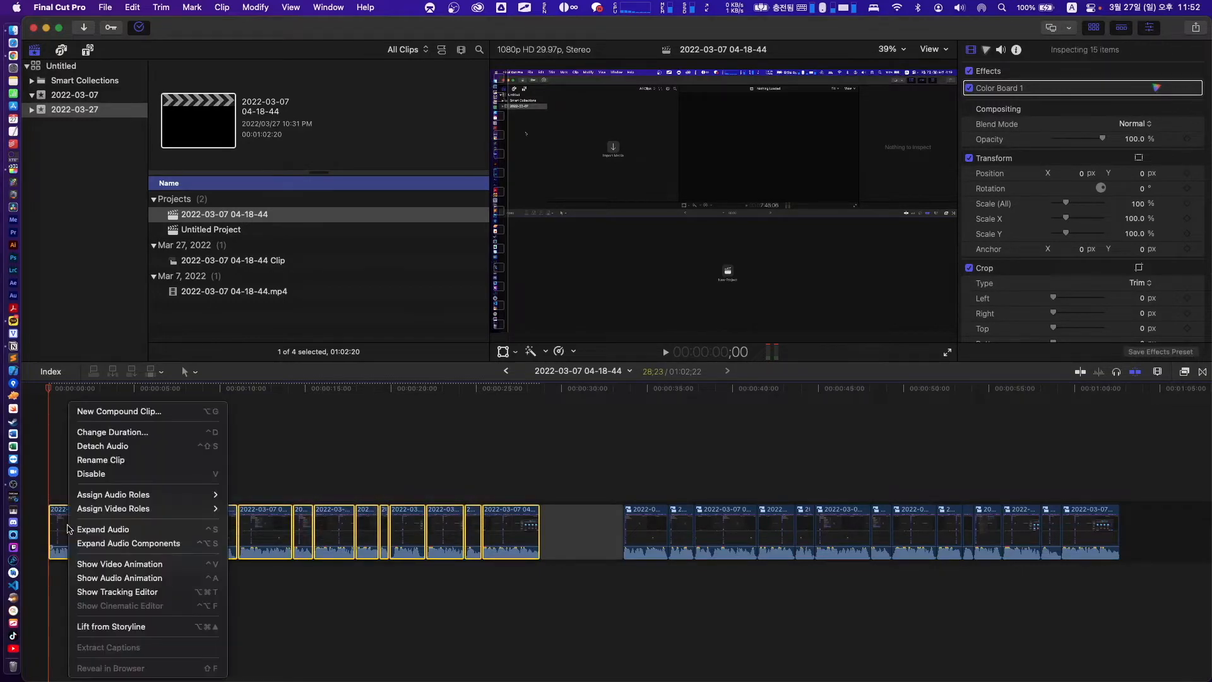
click(190, 412)
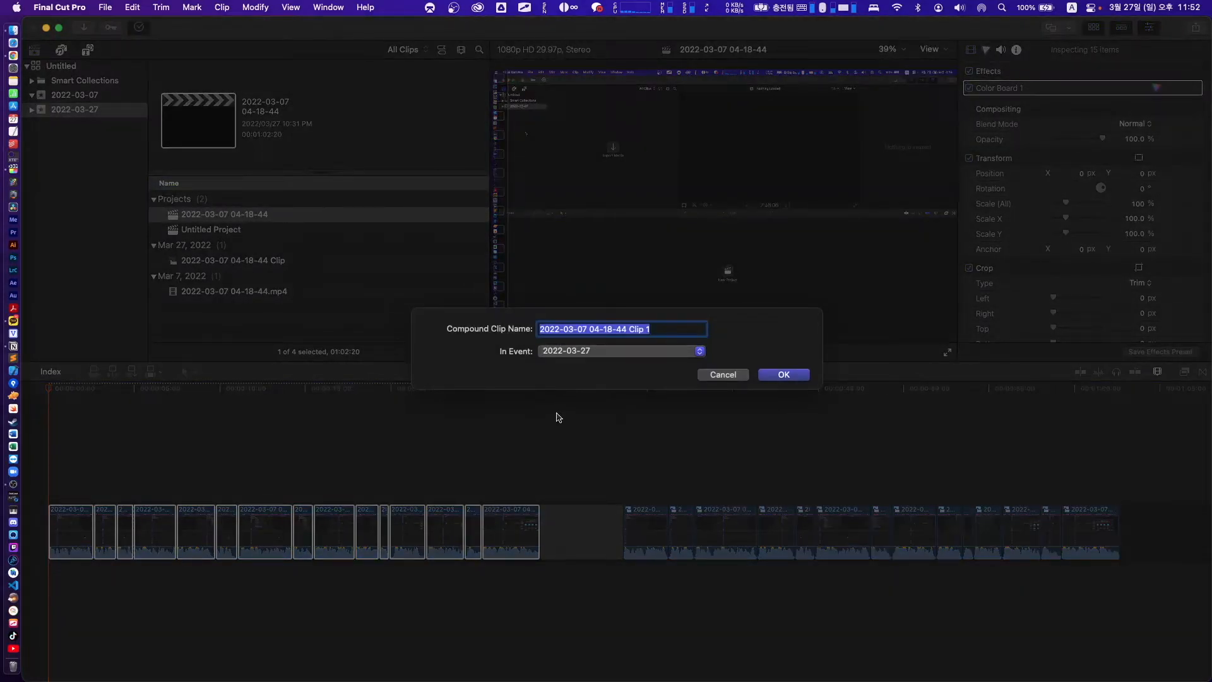
text(compound clip 01)
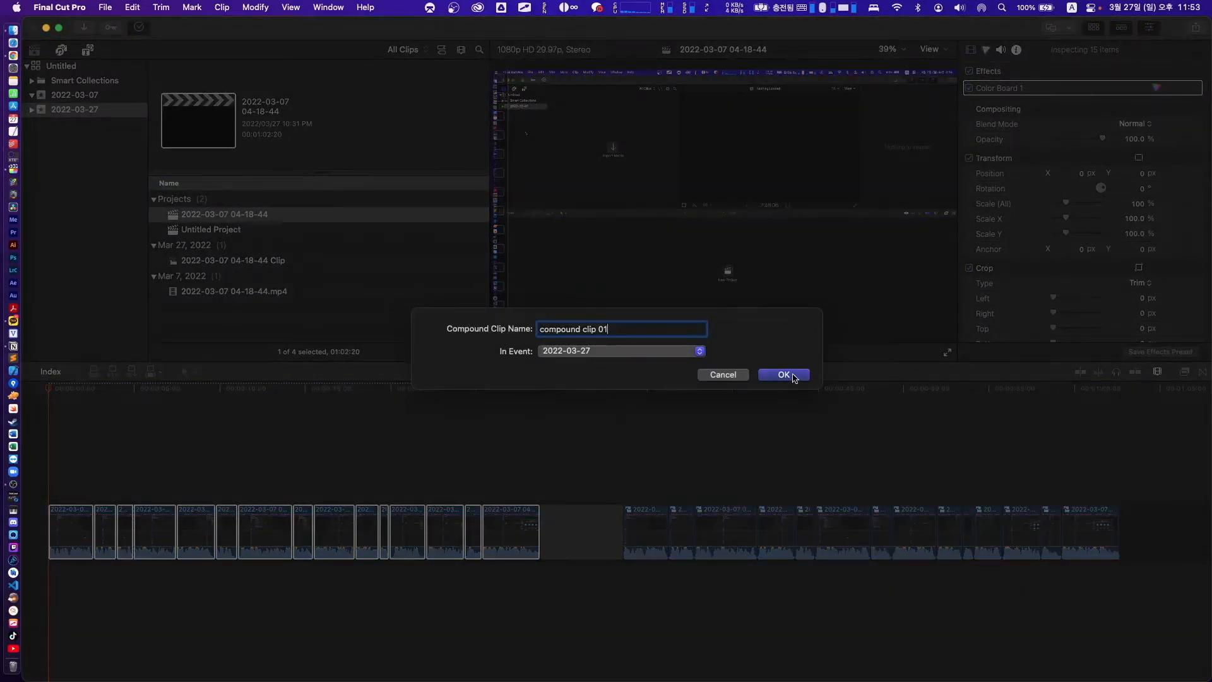
click(784, 374)
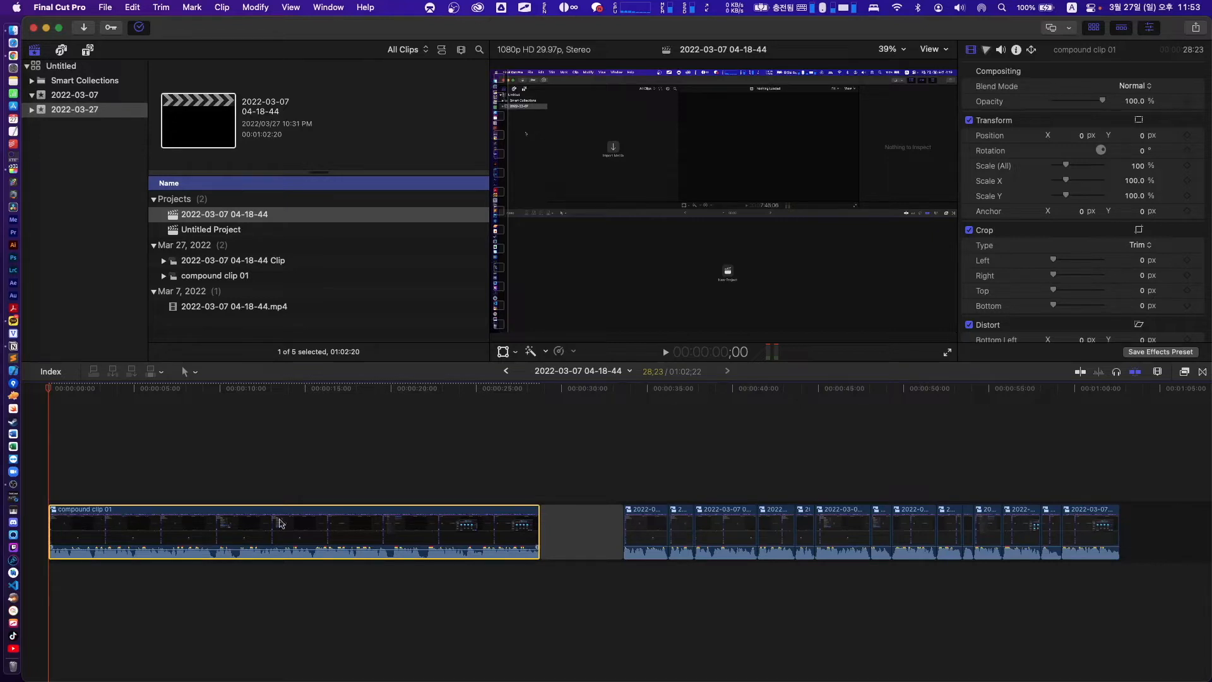
Step: Open compound clip 01 to examine the clips inside it, and return to the parent project
mouse_move(309, 528)
mouse_down()
mouse_move(293, 511)
mouse_move(294, 541)
mouse_up()
double_click(304, 530)
drag(61, 485, 530, 584)
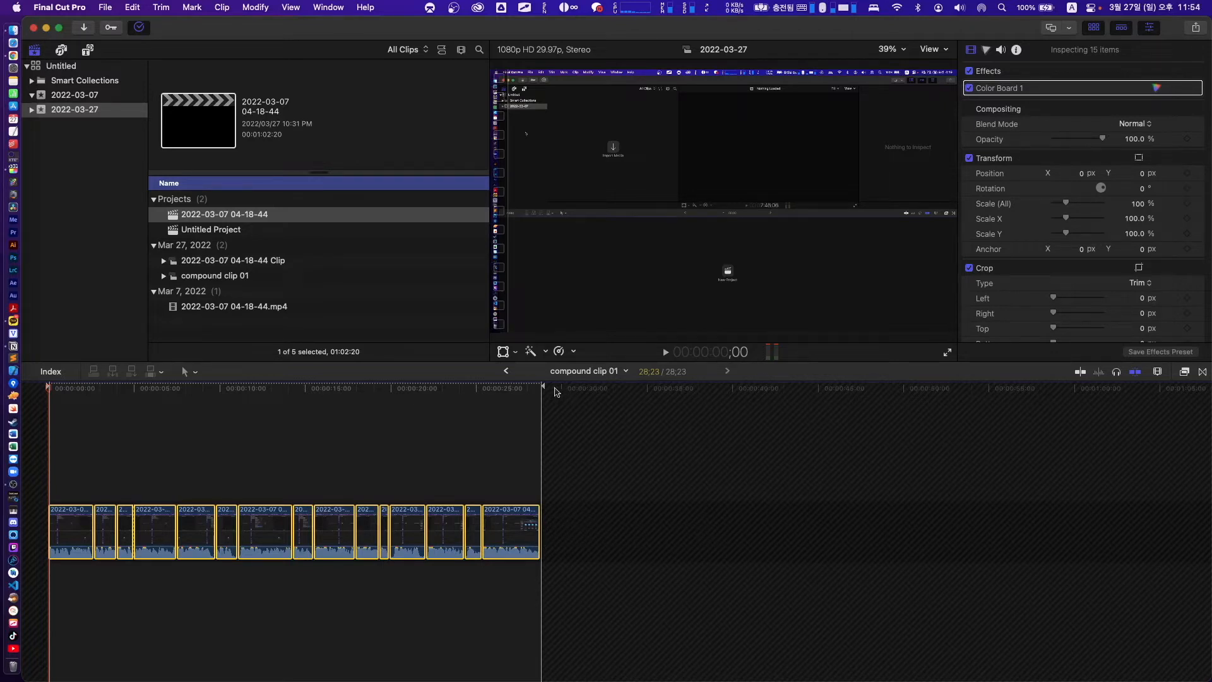
key(Down)
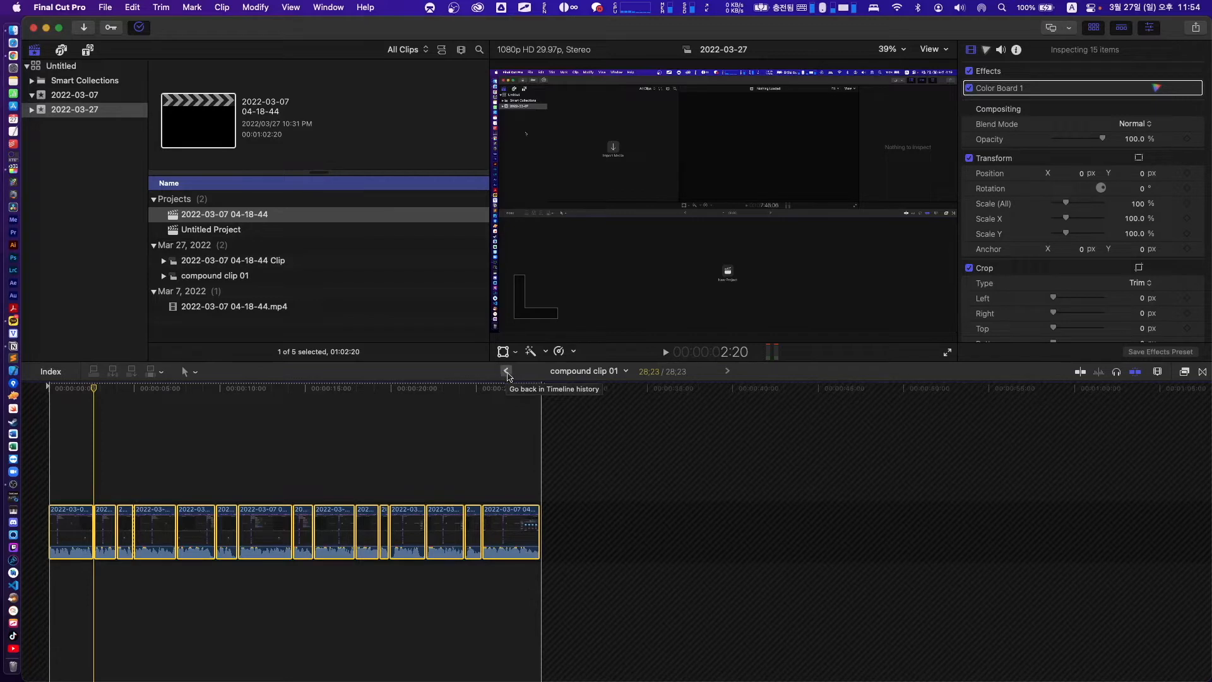
click(506, 371)
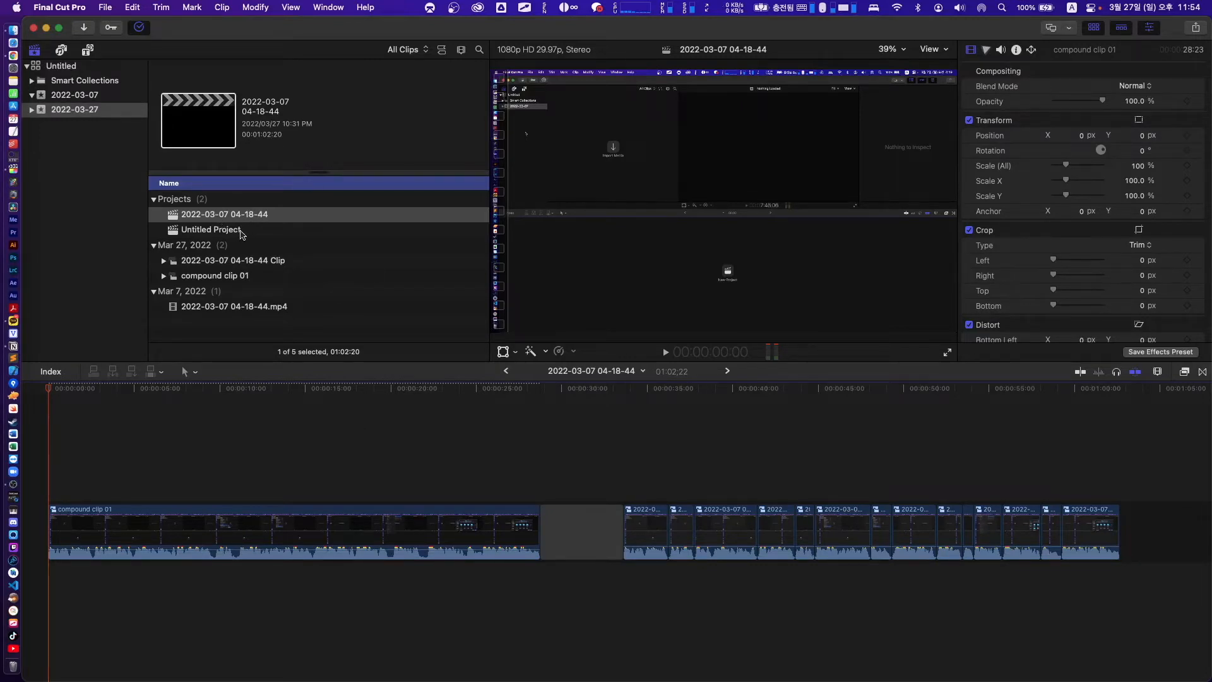
Step: Undo the creation of compound clip 01, and compare the clip groups before and after the gap by selecting each
key(super+z)
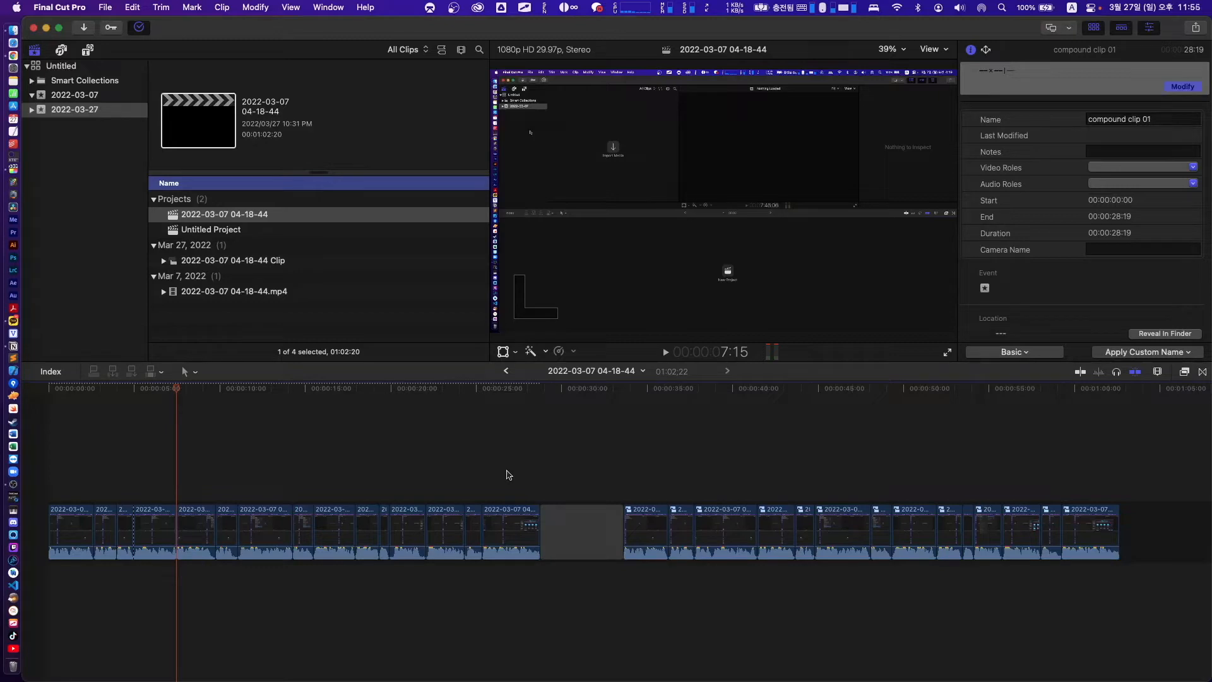
drag(169, 391, 539, 404)
drag(535, 454, 80, 587)
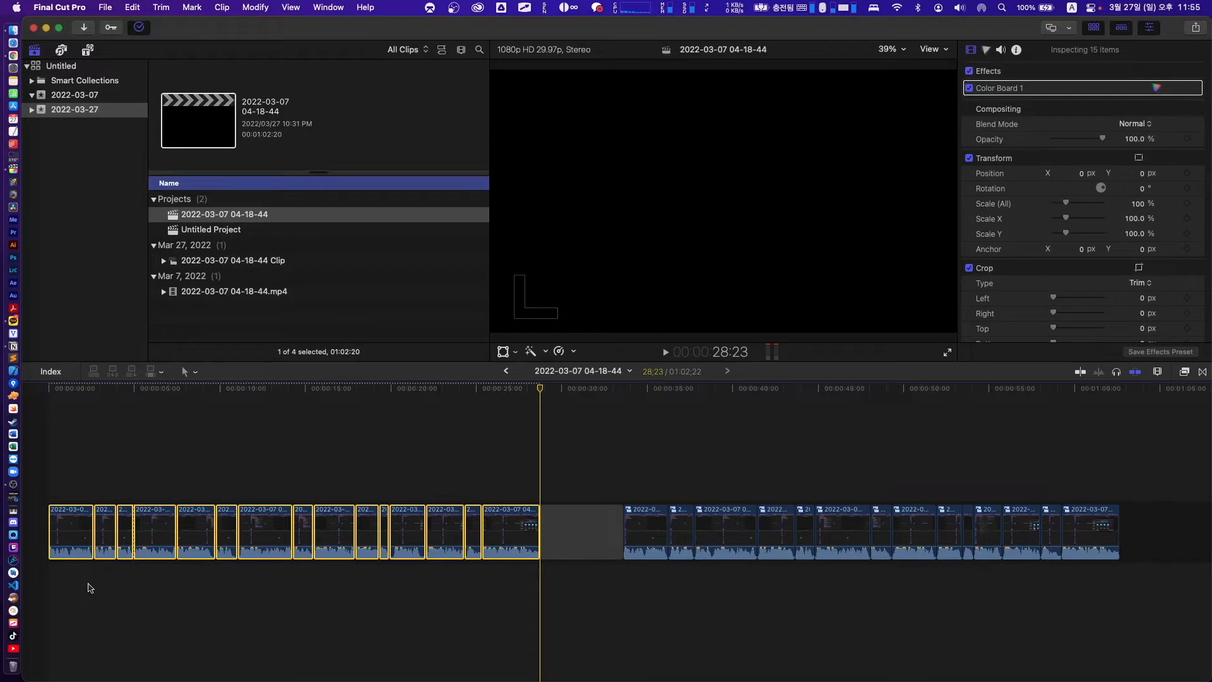
drag(1138, 472, 640, 568)
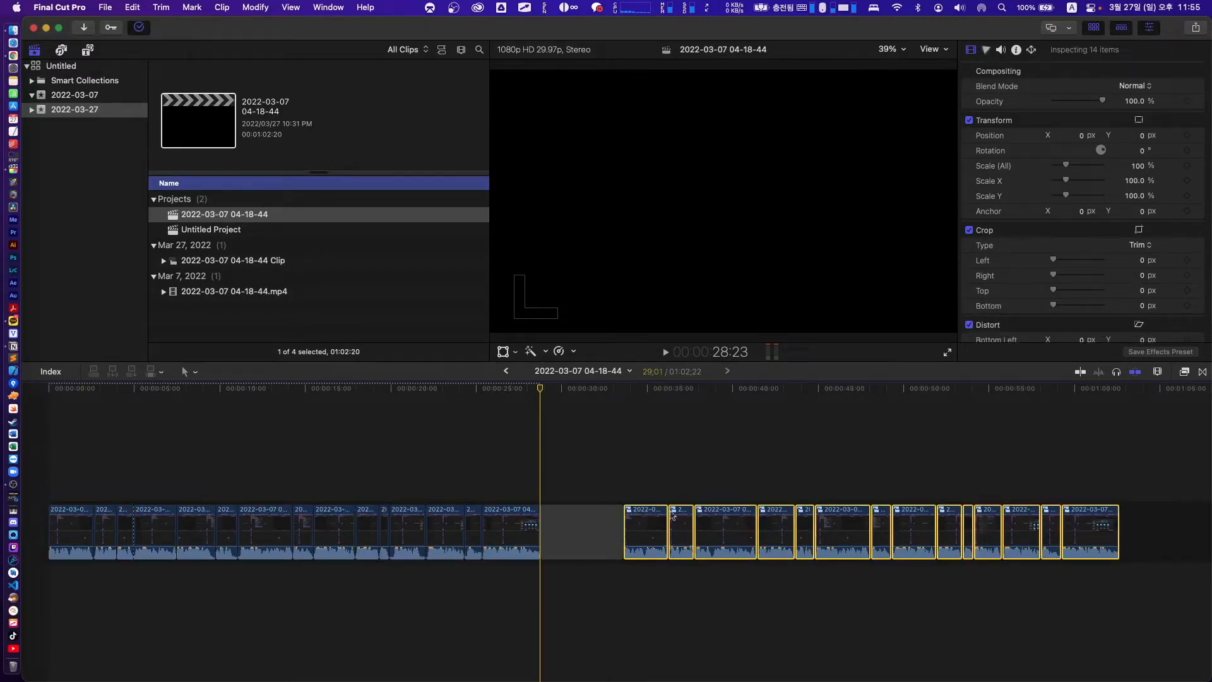
click(641, 583)
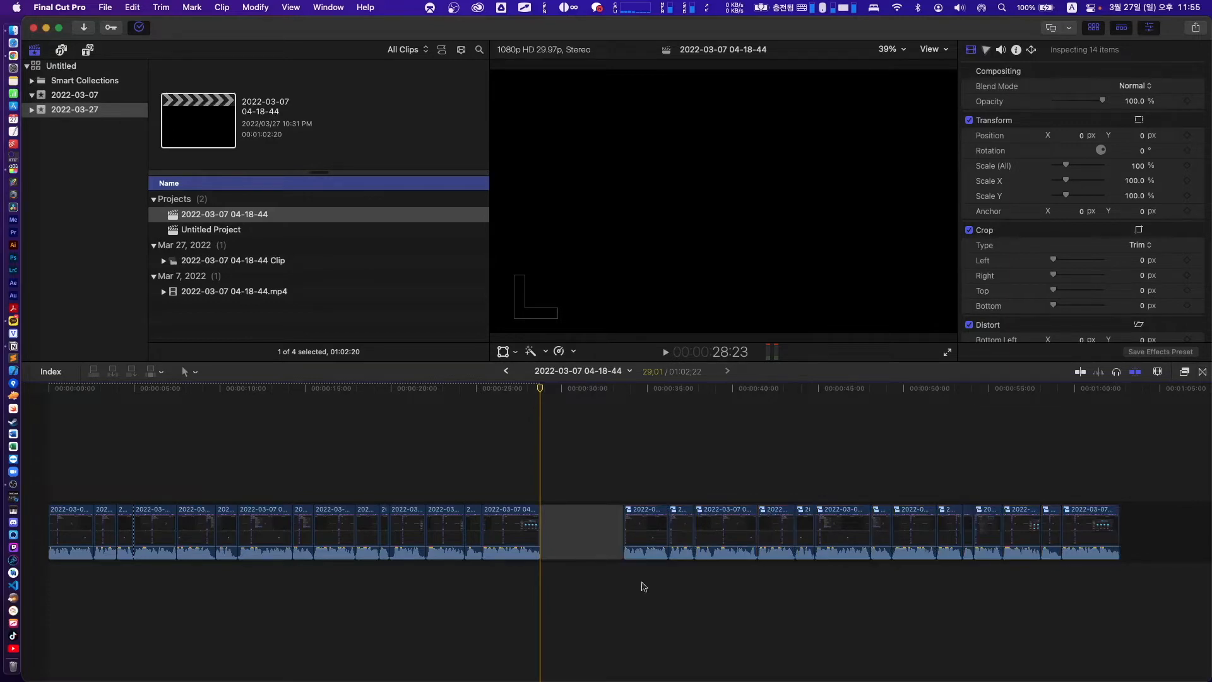
Step: Open the first compound clip after the gap, examine its full source footage, and return to the parent project
click(643, 523)
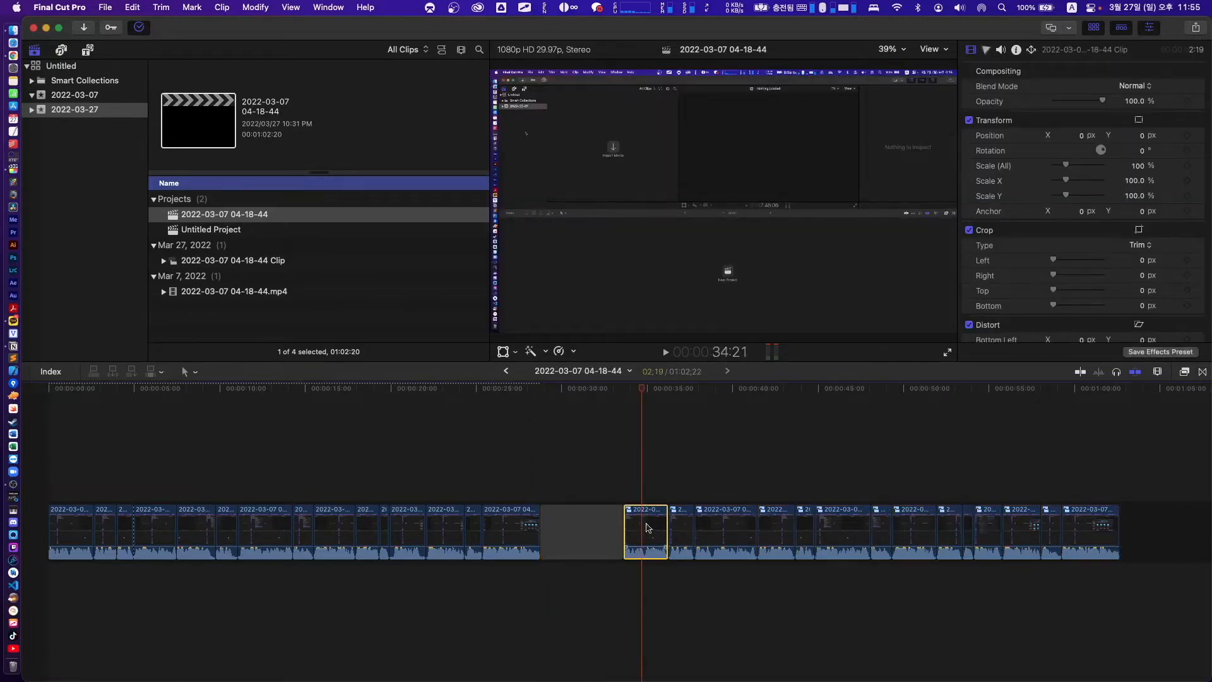
double_click(646, 526)
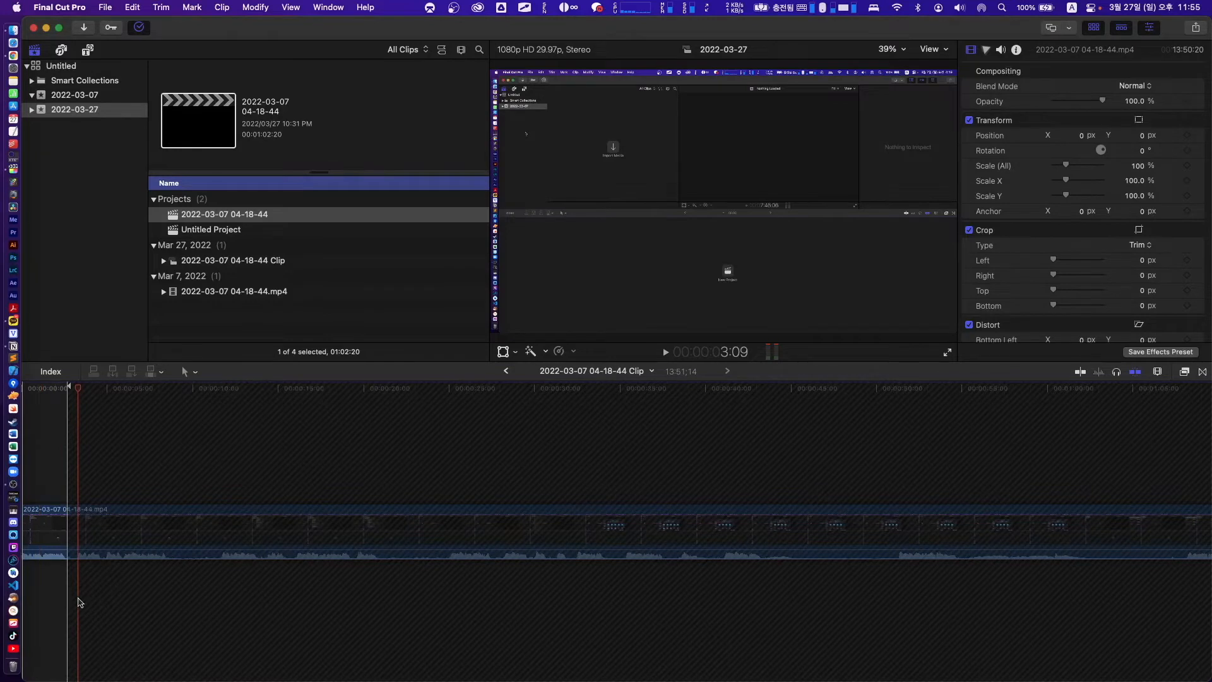
key(super+a)
key(shift+z)
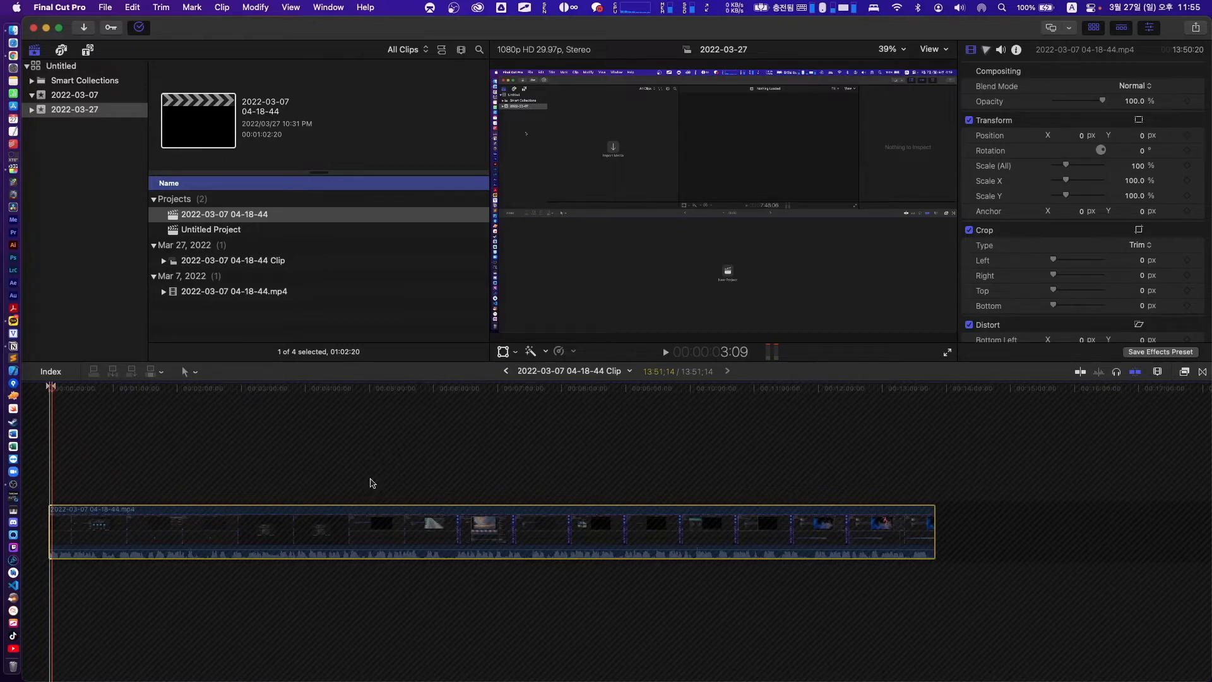
click(506, 372)
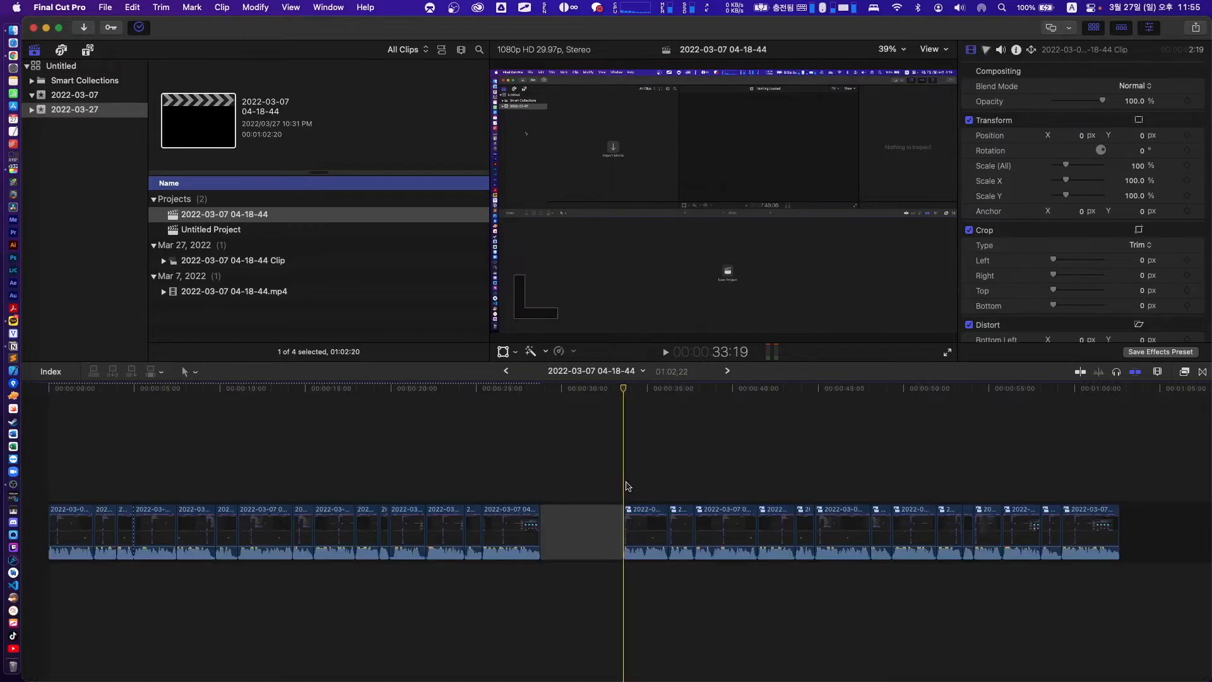
scroll(625, 489, right, 1)
scroll(669, 476, left, 1)
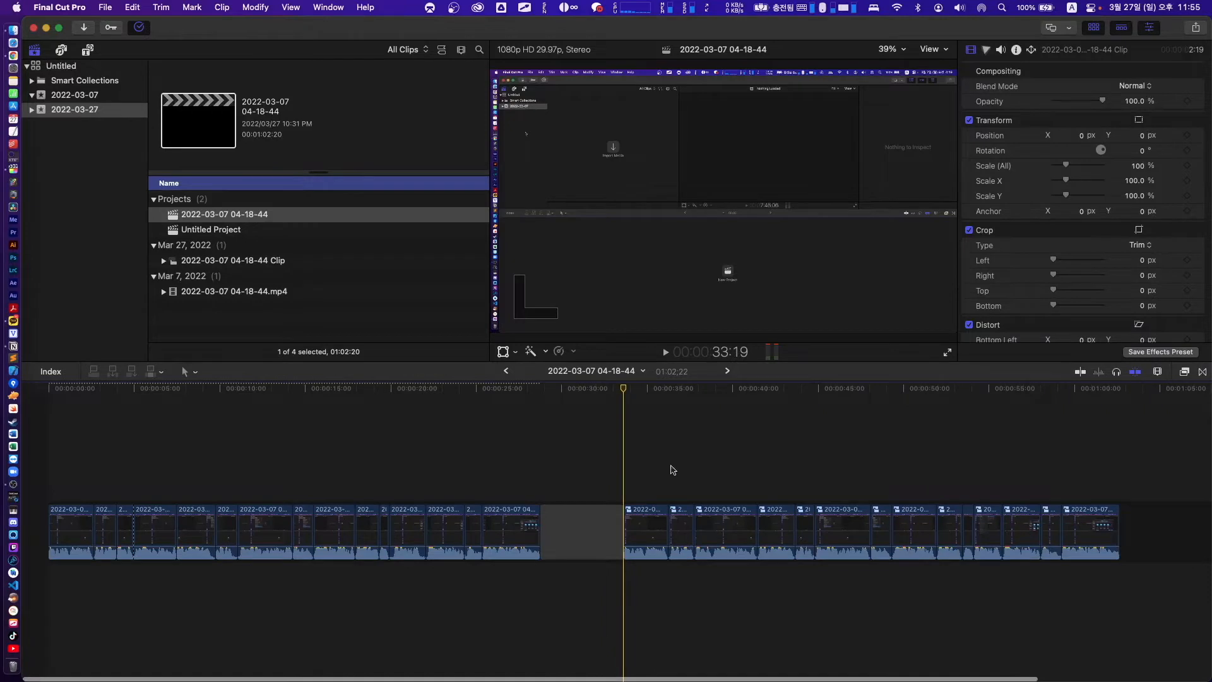
click(151, 430)
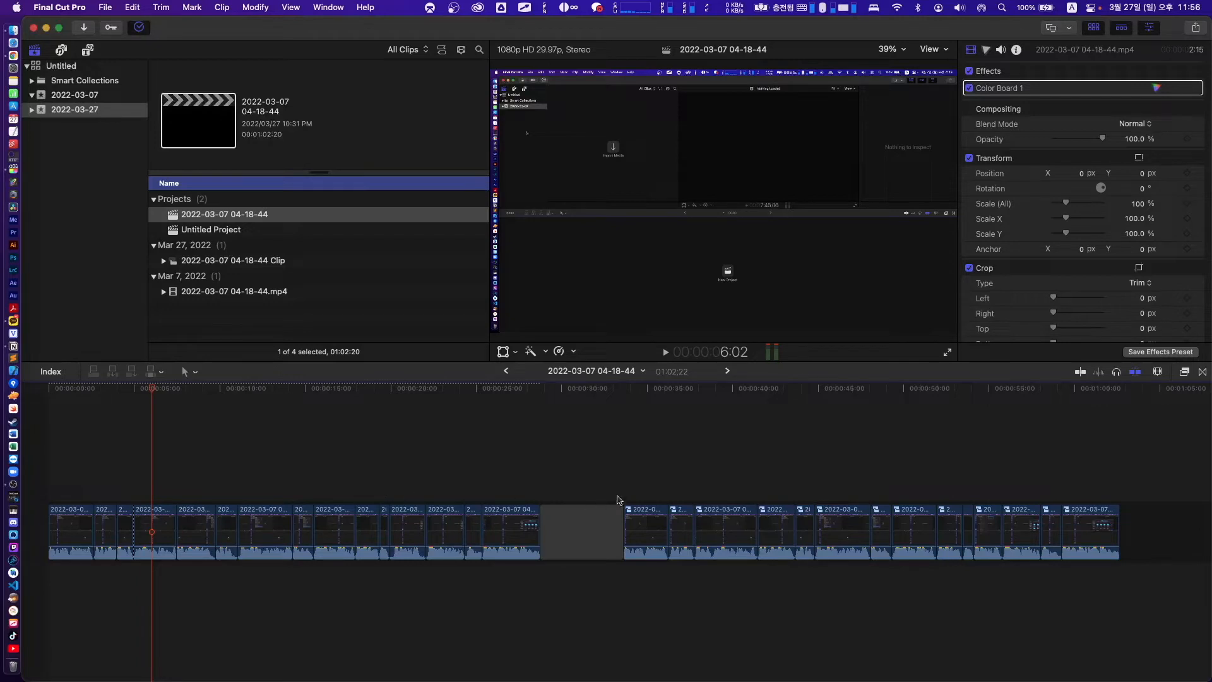
click(684, 524)
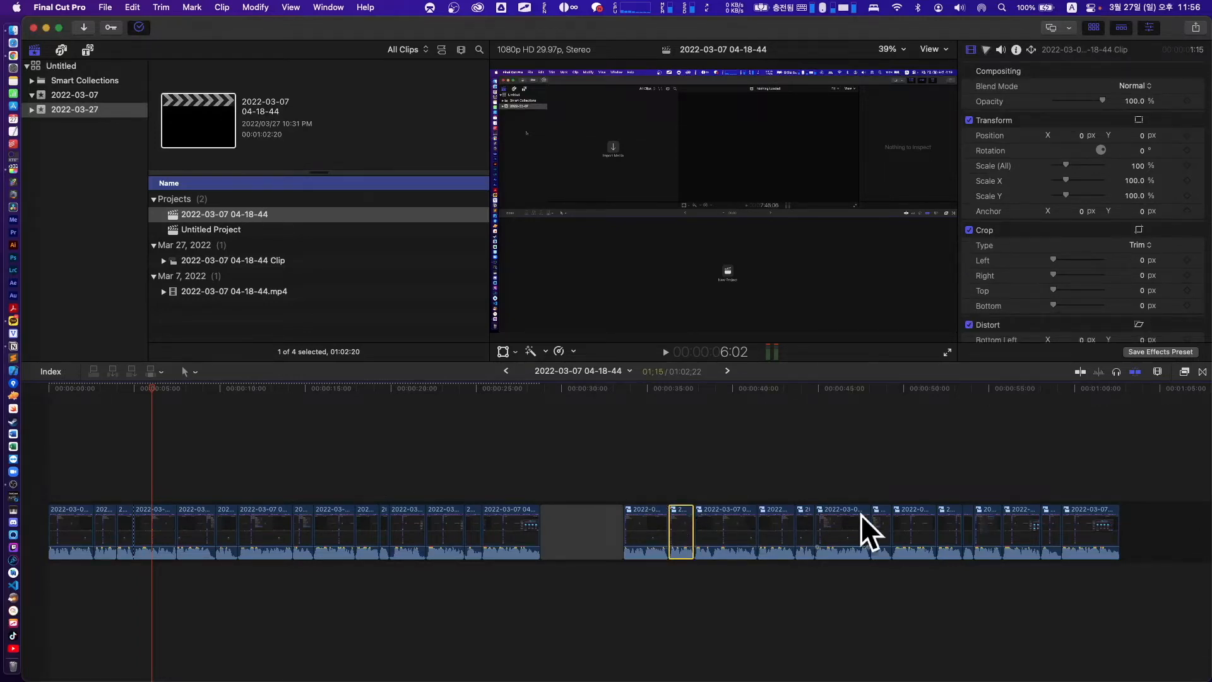
scroll(687, 481, right, 1)
scroll(687, 480, left, 1)
double_click(243, 230)
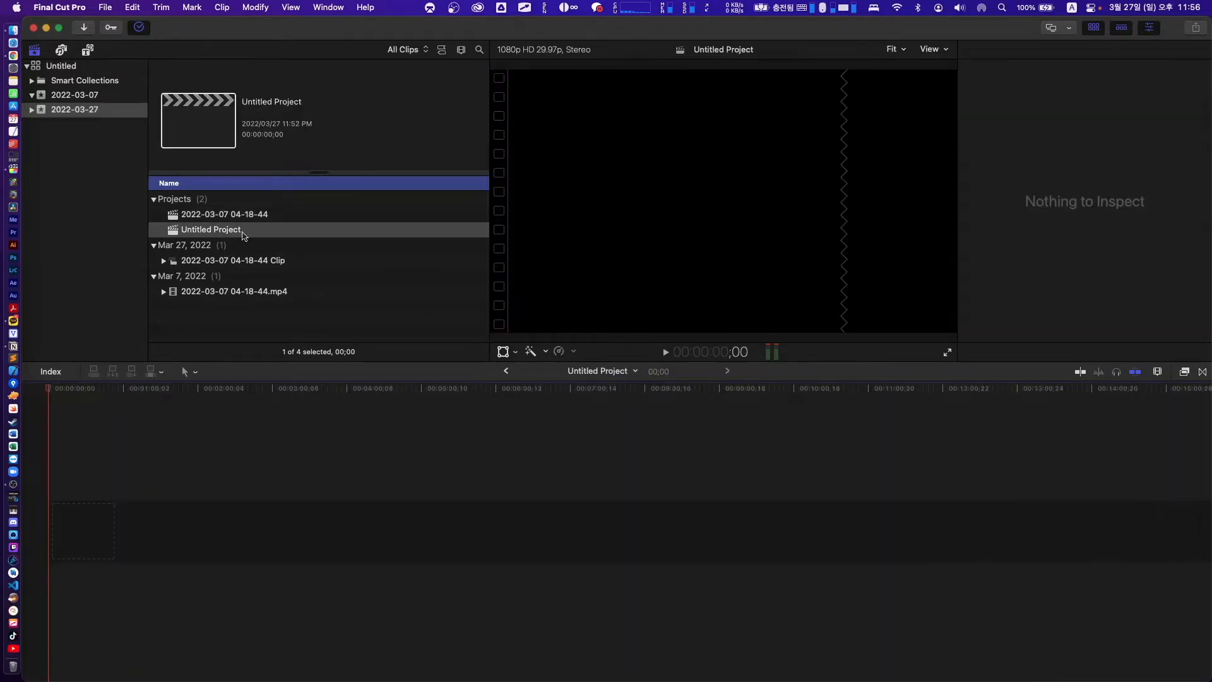
click(229, 294)
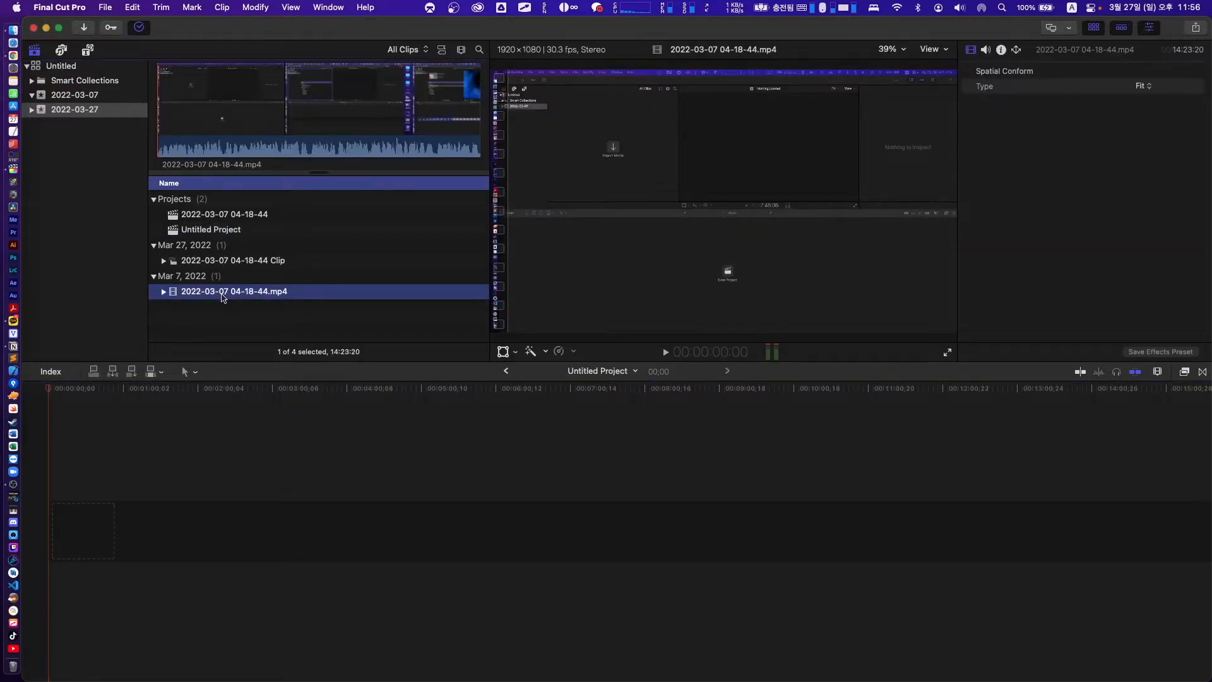
drag(223, 298, 366, 509)
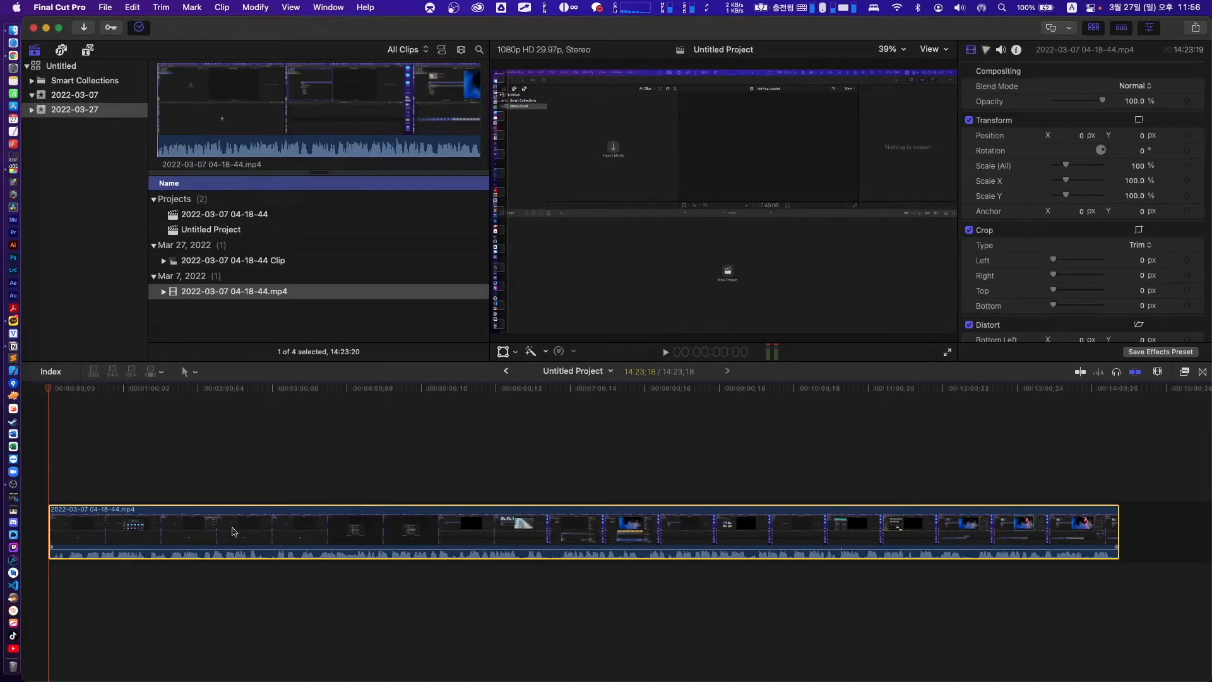
Step: Turn the single timeline clip into a compound clip named "Untitled Project Clip" in the 2022-03-27 event
right_click(212, 532)
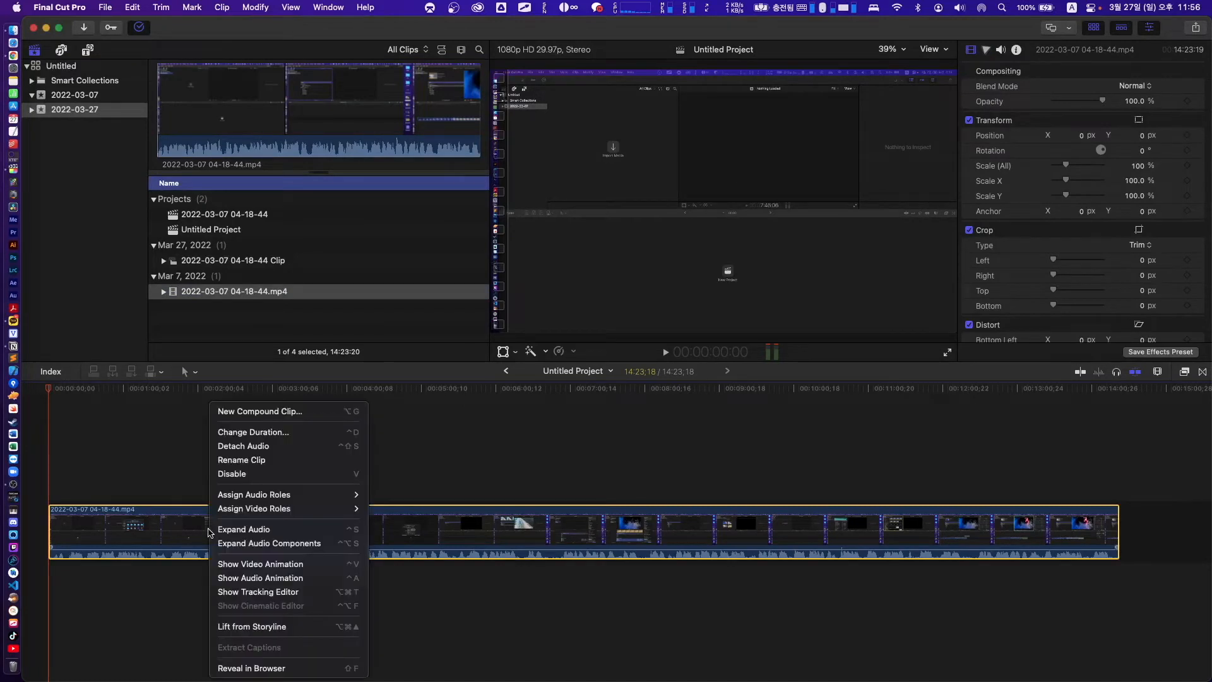
click(334, 419)
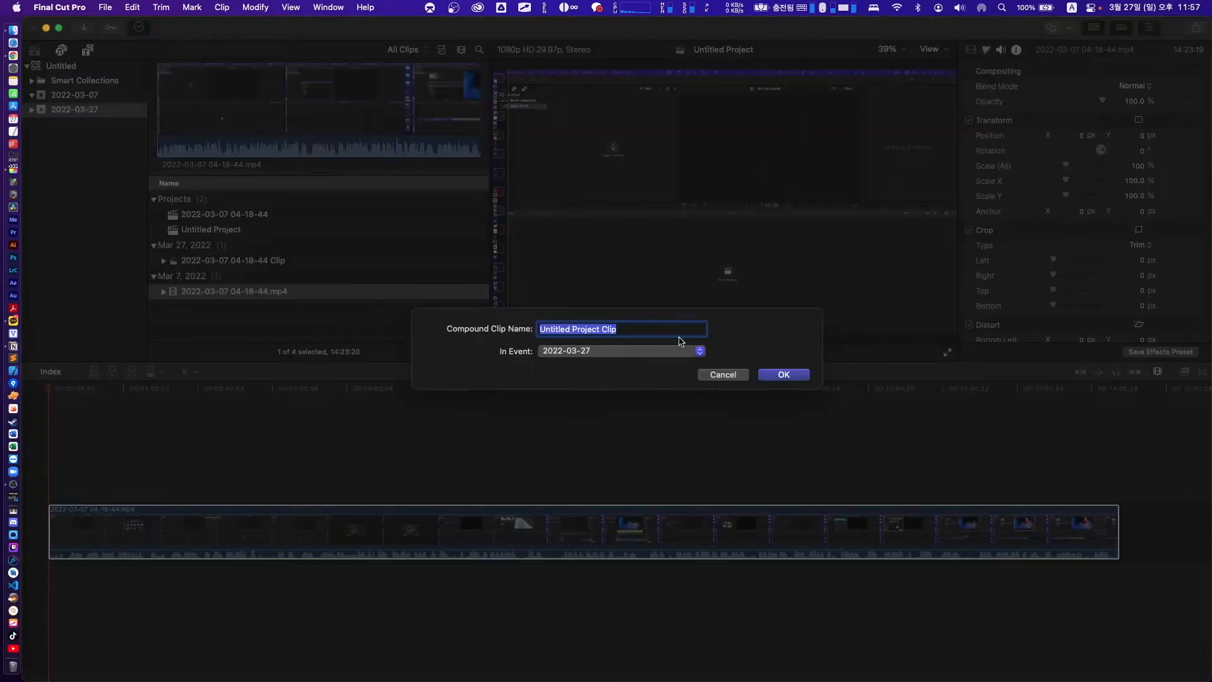
click(783, 374)
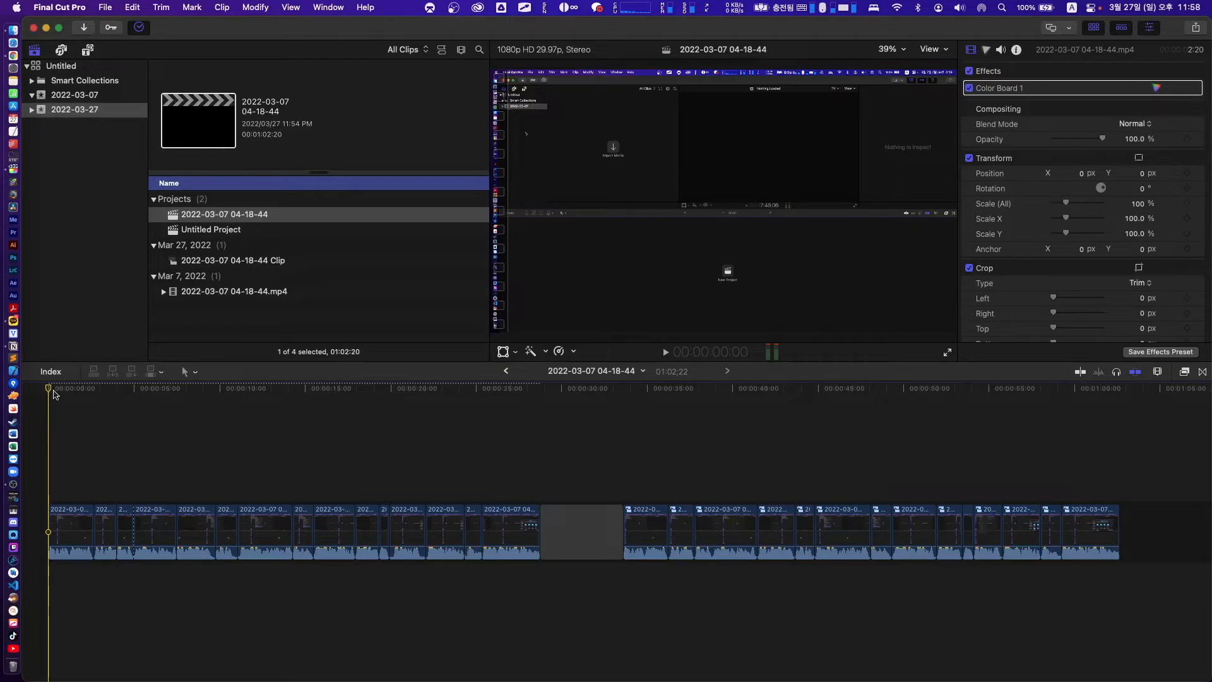
scroll(67, 424, right, 2)
scroll(94, 419, left, 2)
click(979, 92)
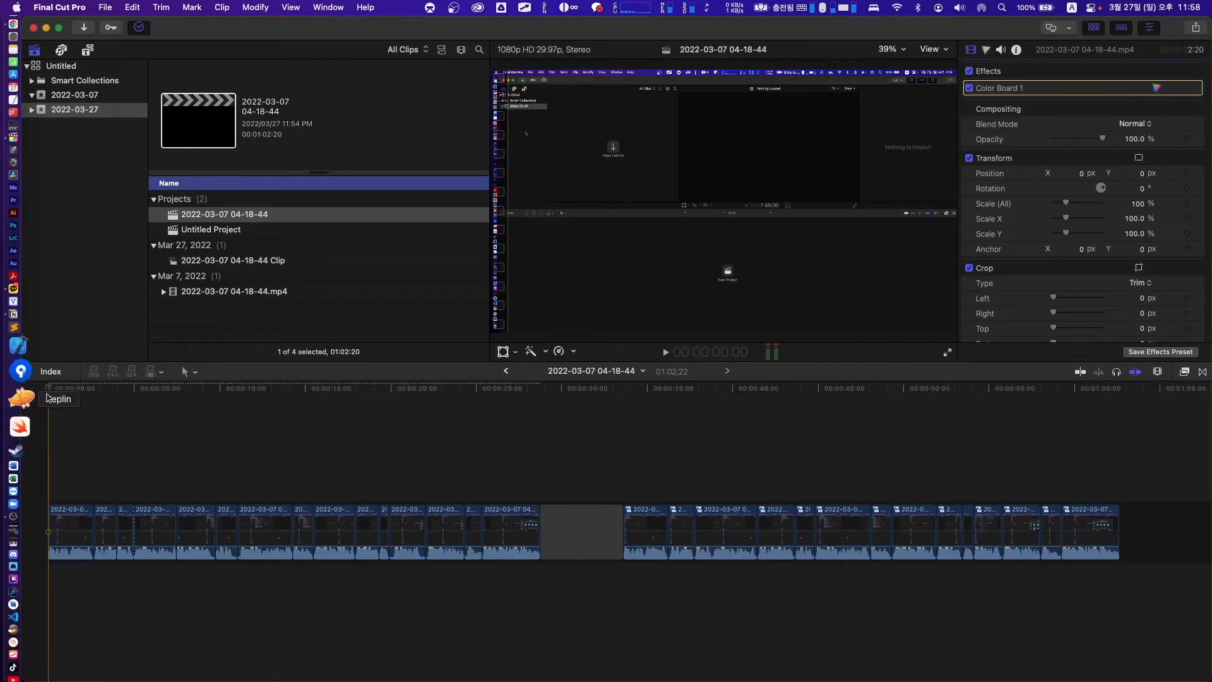
click(71, 533)
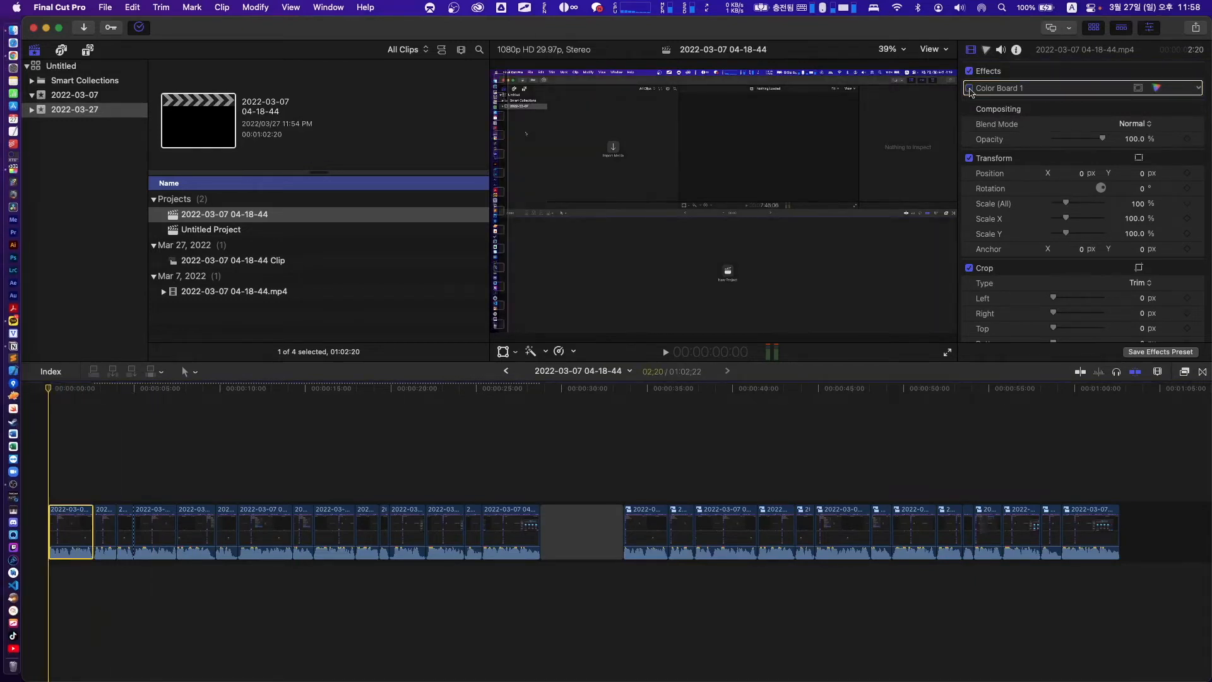
click(971, 92)
click(970, 91)
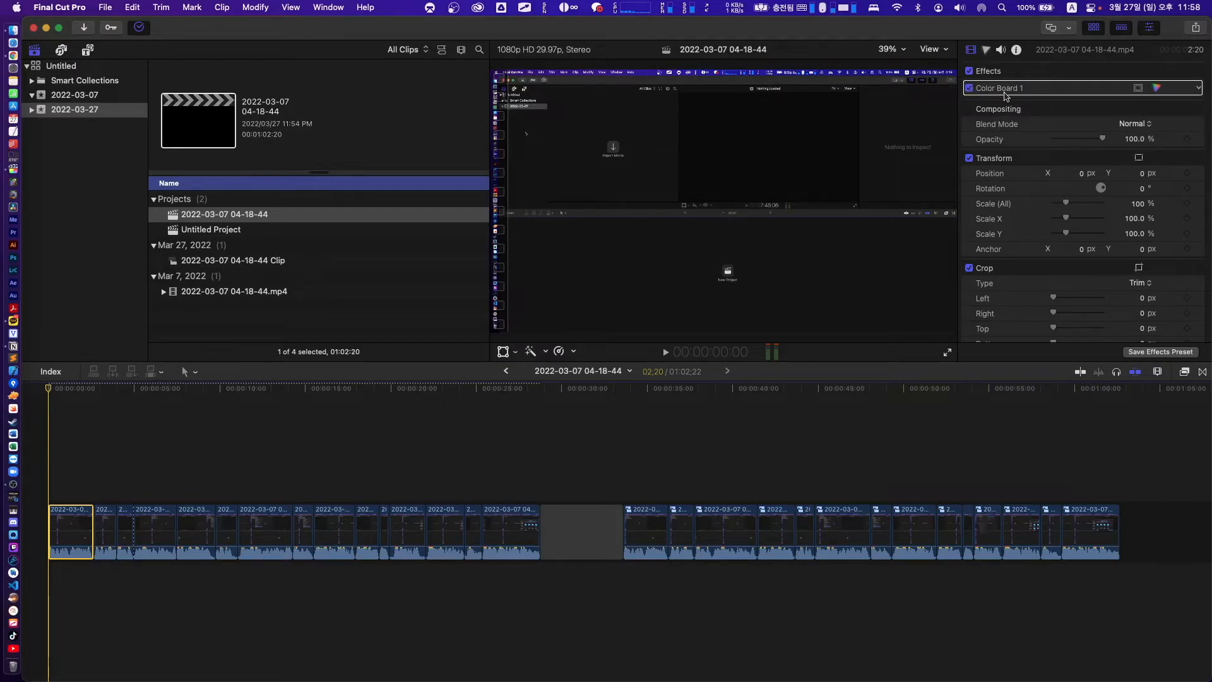
Step: Place the playhead within the first clip and set its Color Board 1 Global colour to 123° and -48%
drag(124, 405, 68, 411)
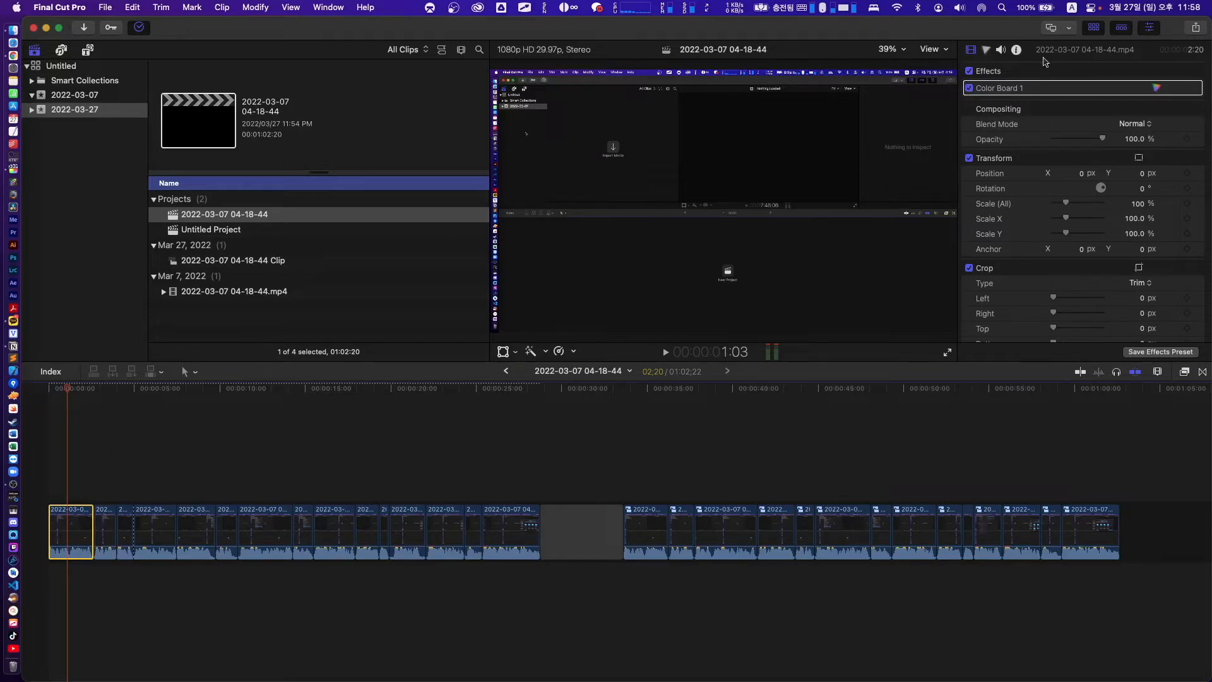
click(986, 51)
click(1000, 90)
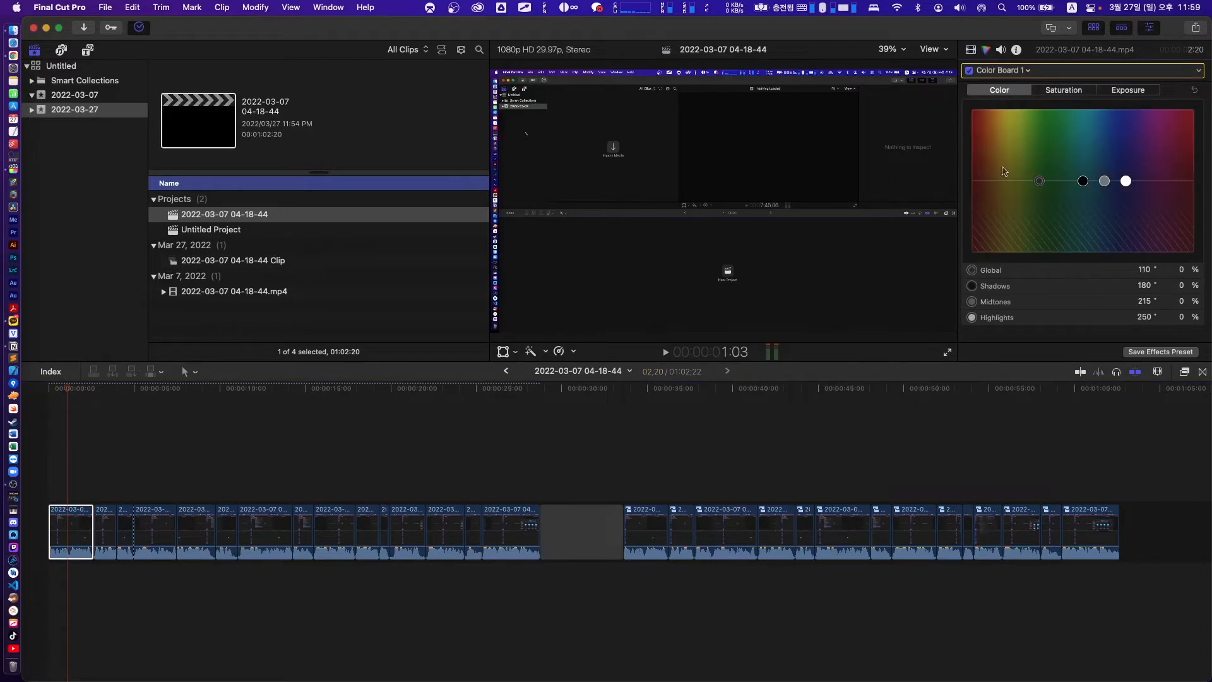
drag(1040, 184, 1047, 215)
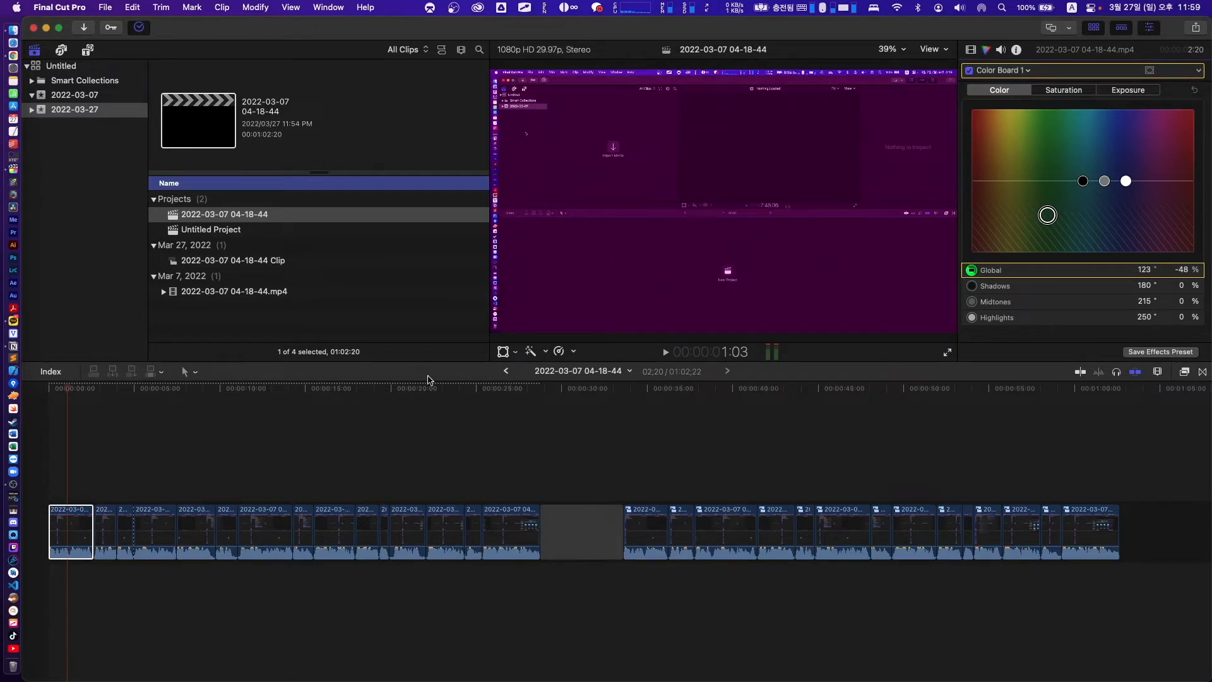
Step: Copy the first clip's attributes and paste its Color Board 1 effect and volume onto the 14 cut clips that follow it
click(971, 51)
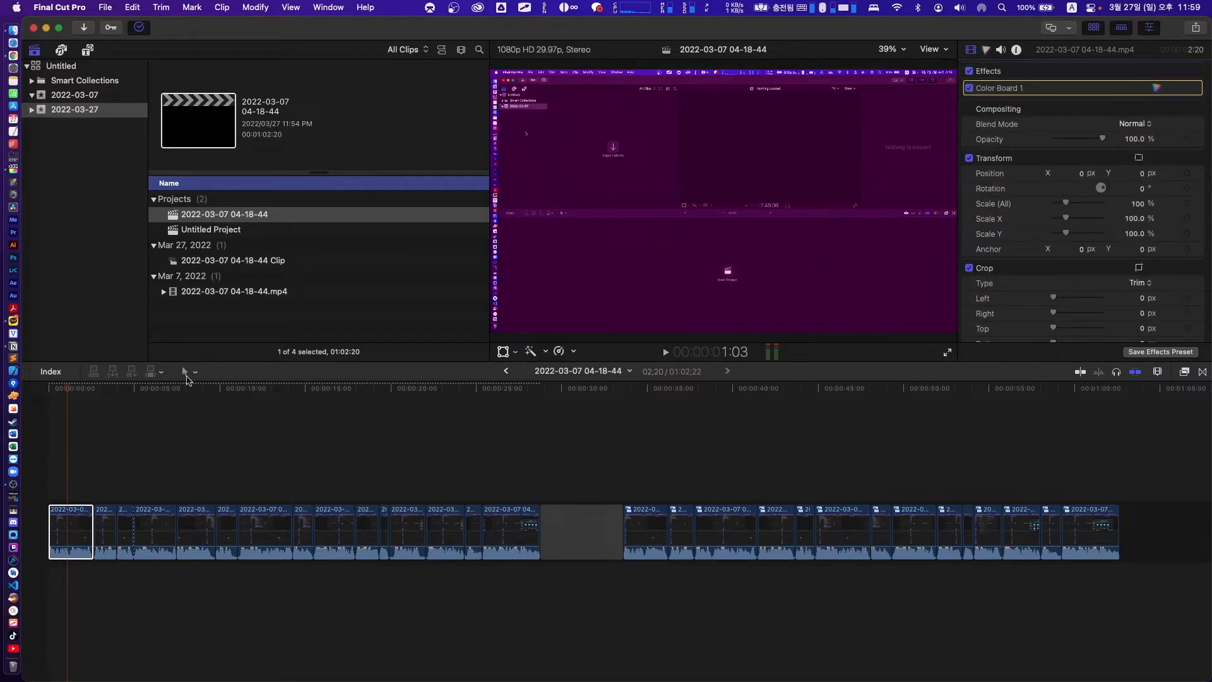
drag(88, 388, 63, 404)
click(62, 503)
click(62, 505)
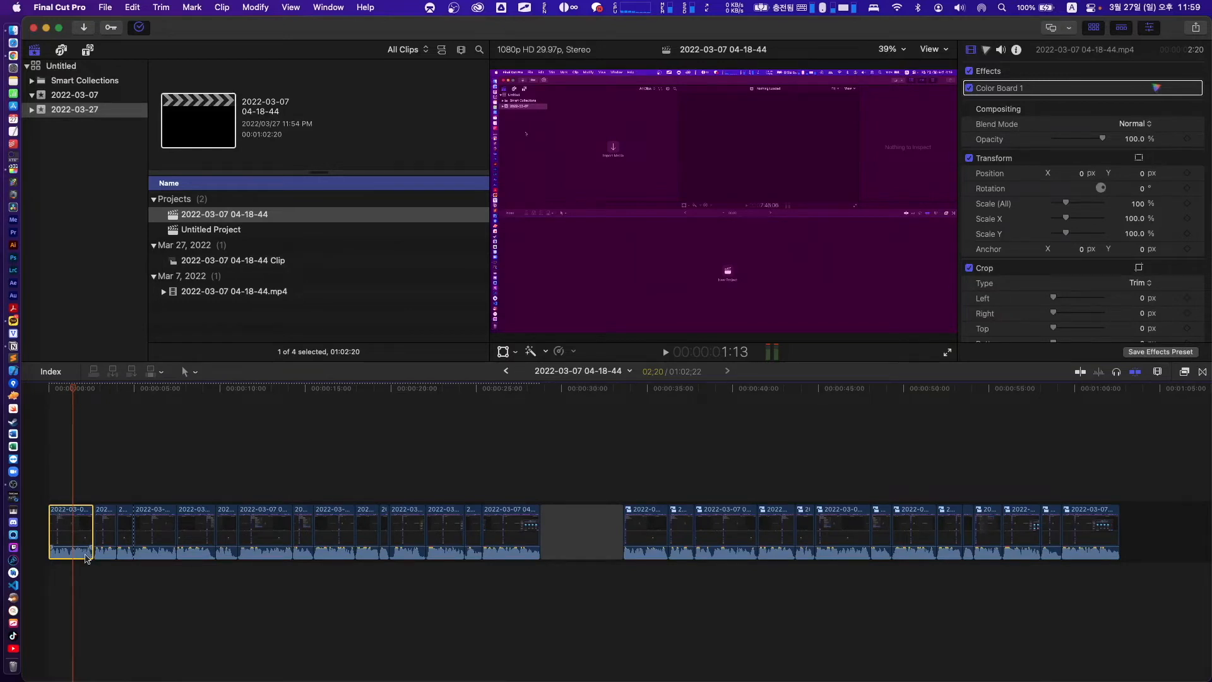
drag(96, 574, 513, 540)
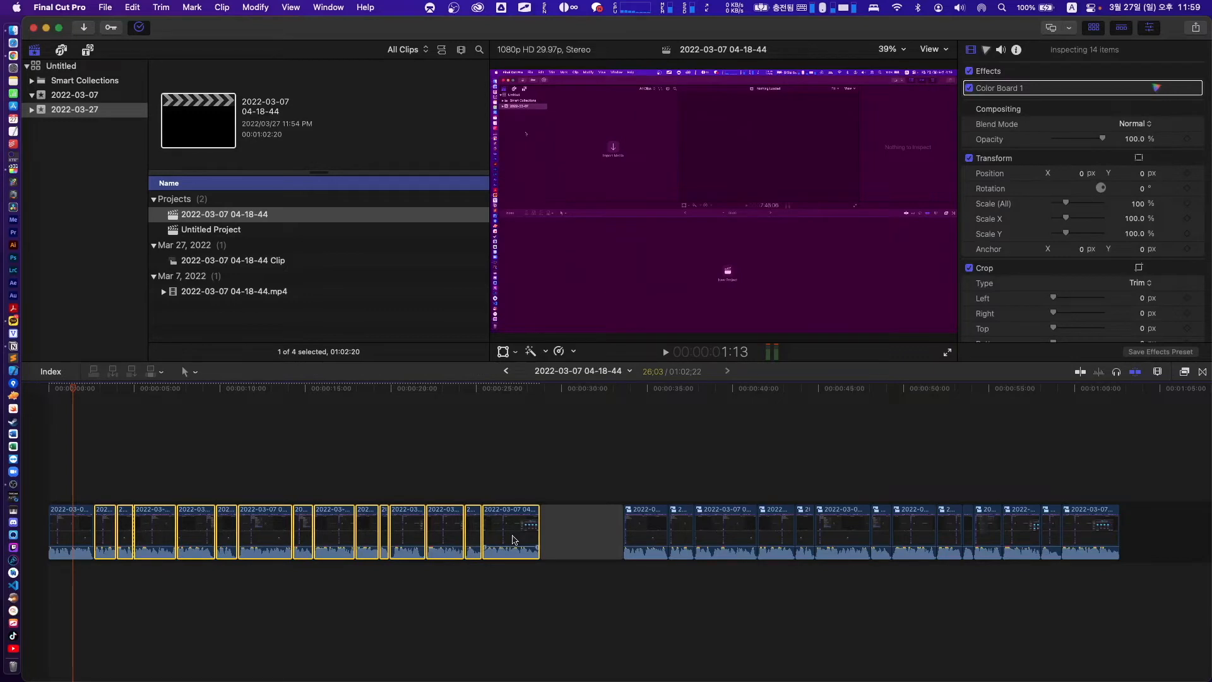
key(super+shift+v)
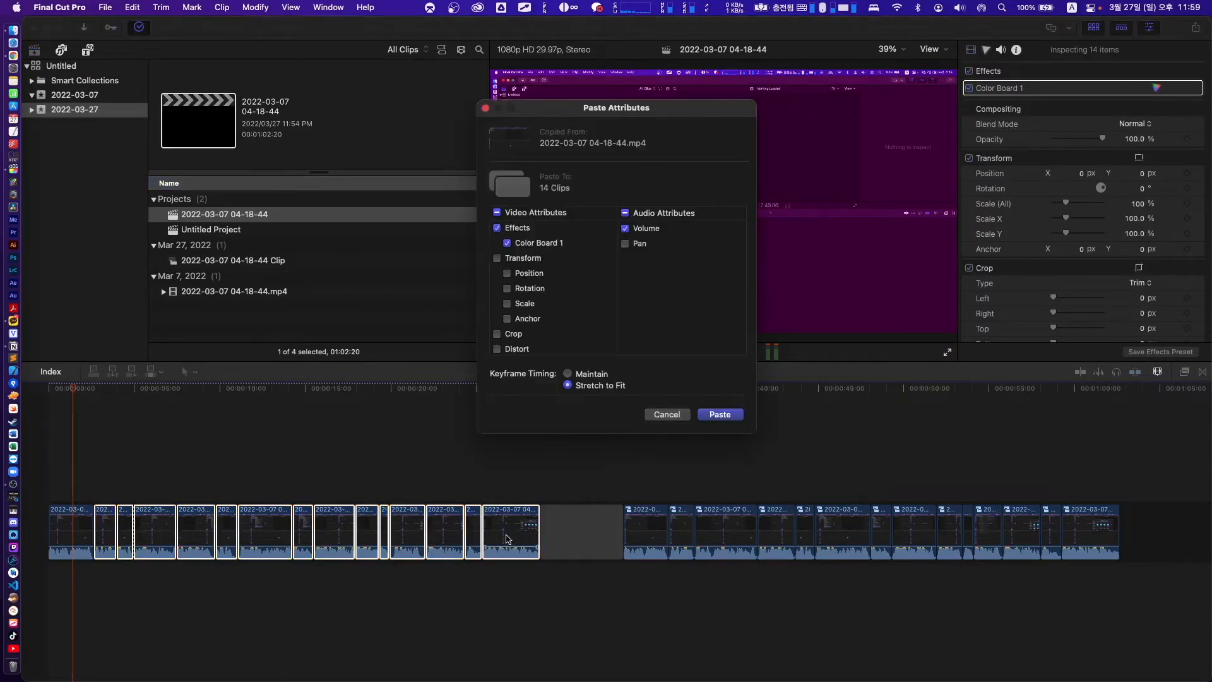
scroll(547, 240, down, 3)
scroll(550, 238, up, 3)
click(720, 418)
Step: Delete the Color Board 1 and Color Board 2 effects from the 14 cut clips following the first one
click(104, 433)
drag(89, 393, 60, 404)
drag(73, 471, 51, 603)
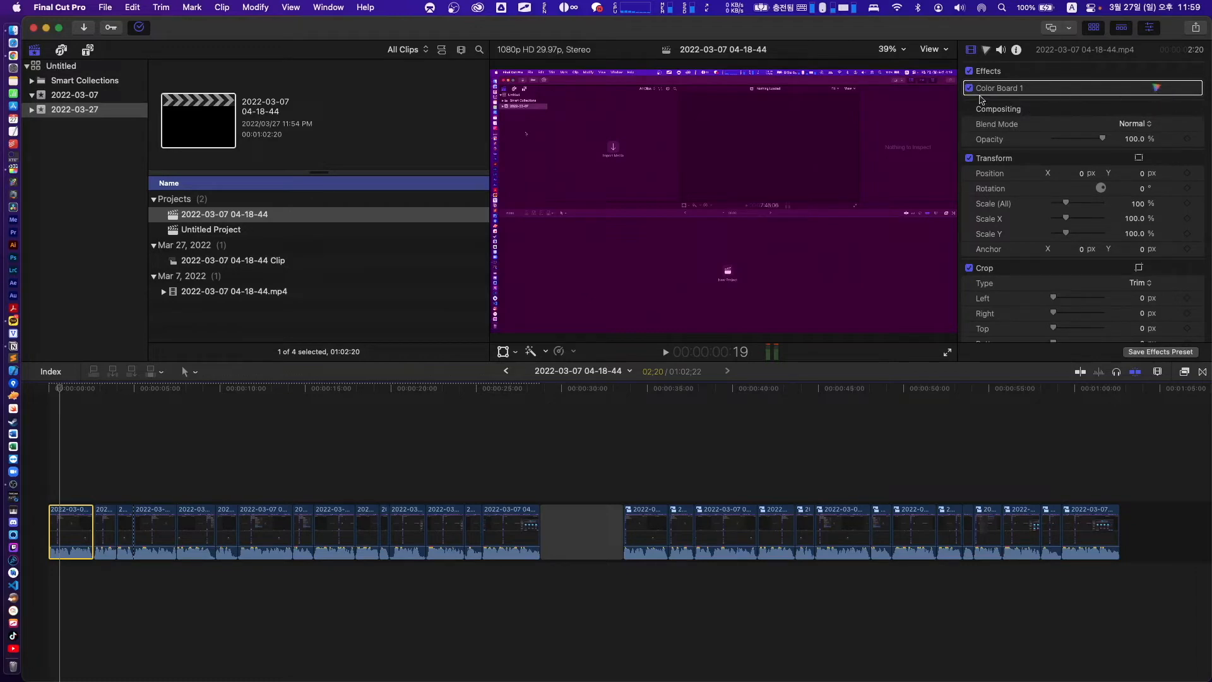
click(116, 390)
click(104, 503)
drag(104, 503, 530, 553)
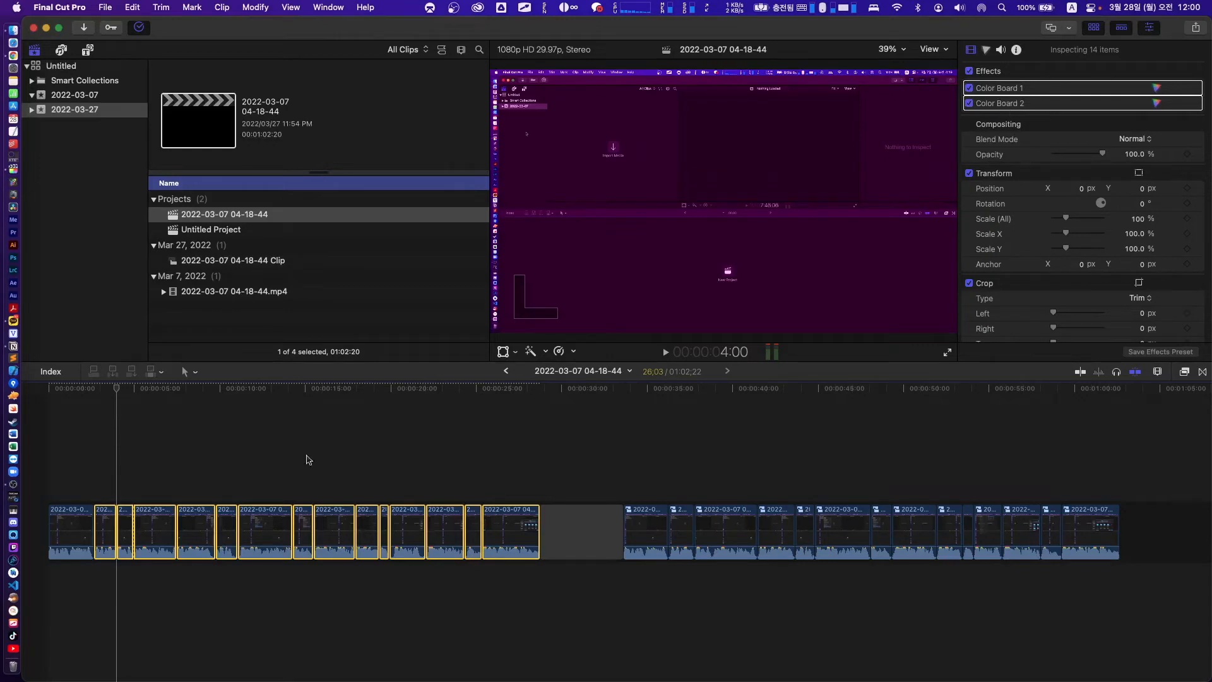
click(107, 391)
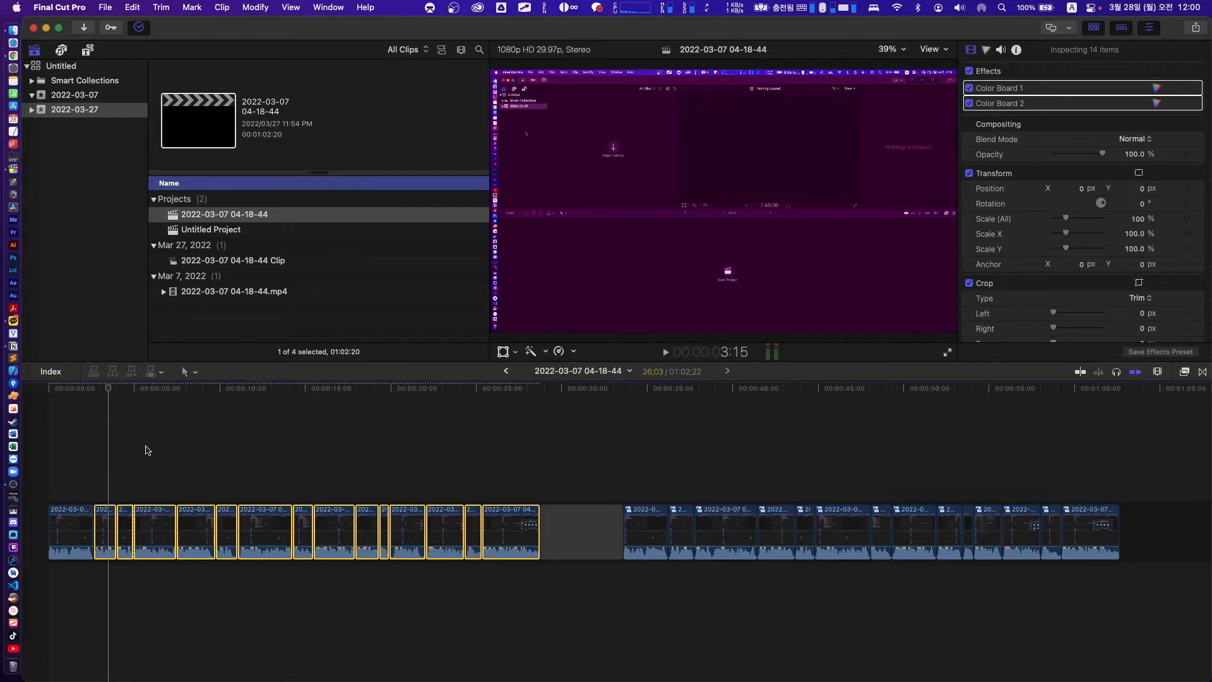
click(1032, 90)
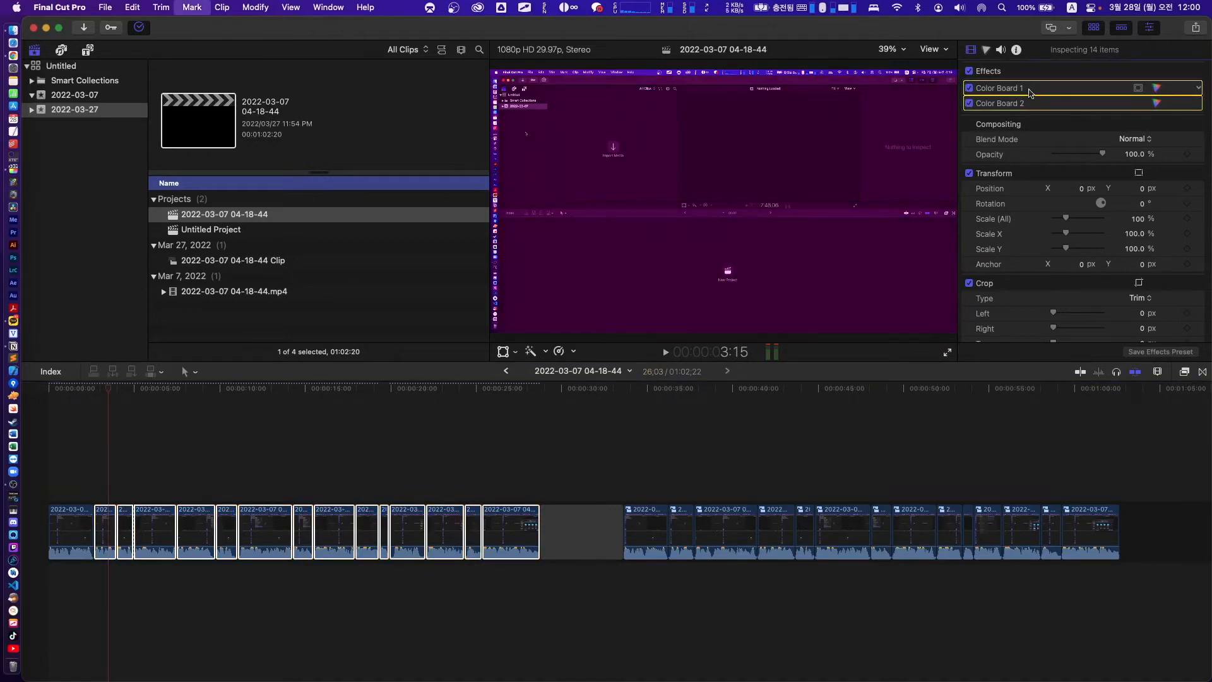
key(Delete)
key(Delete)
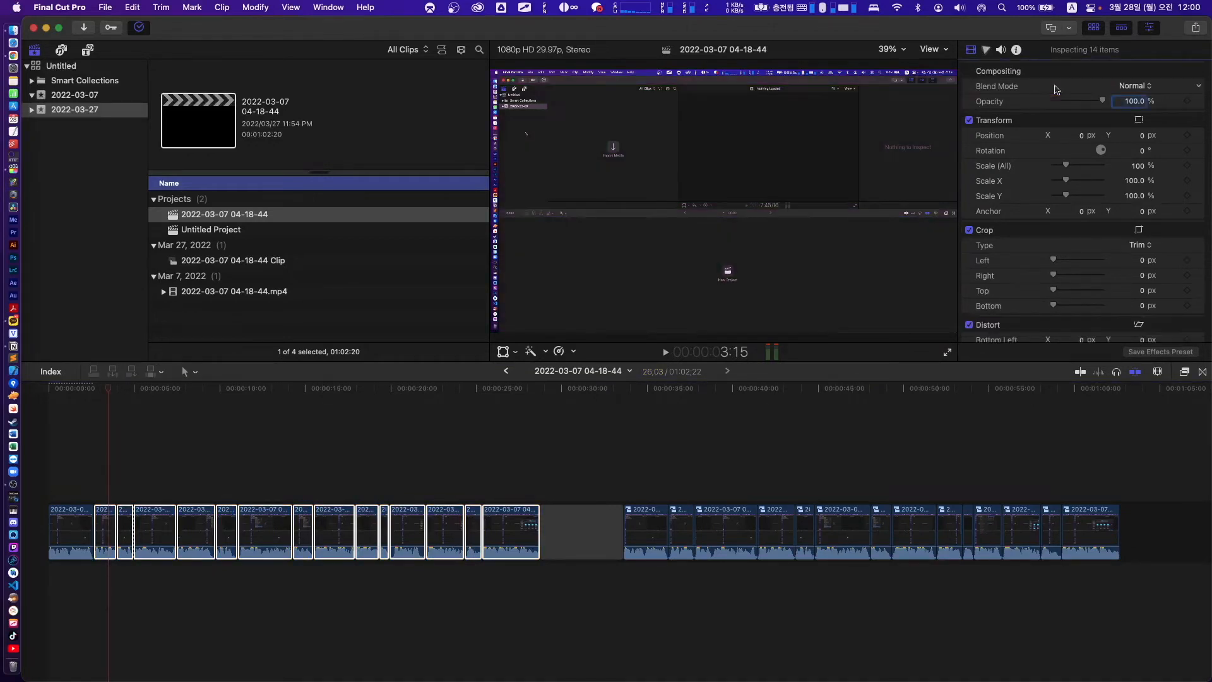
Step: Copy the first clip again and paste its Color Board 1 attributes onto the 14 cut clips after it
click(66, 524)
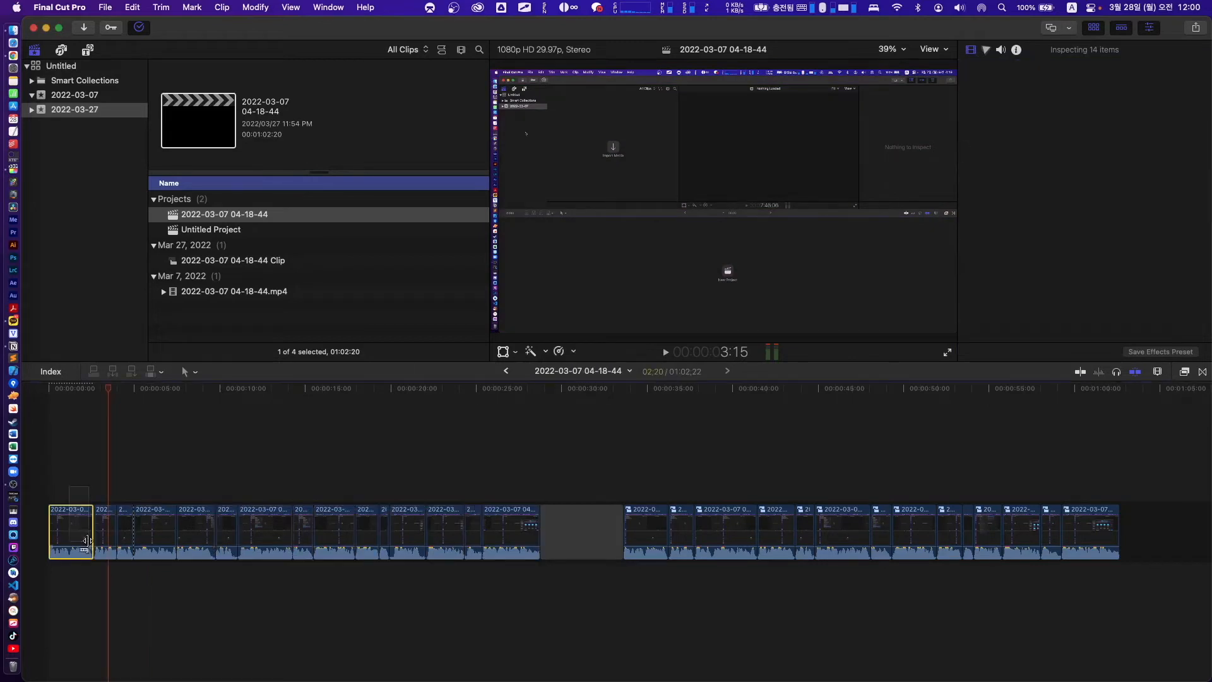
drag(113, 499, 516, 573)
key(super+shift+v)
key(Return)
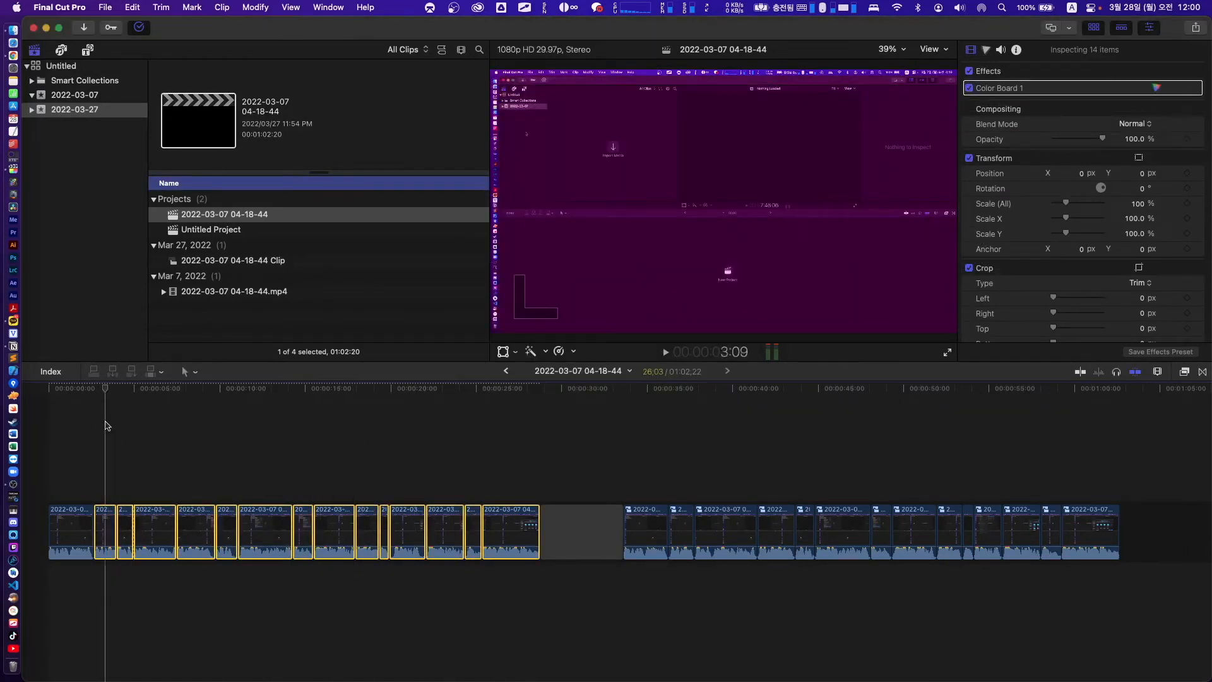
Step: Give the first clip the 50s TV effect and a Gaussian blur with Amount 15.94, and scale it to 172%
click(72, 483)
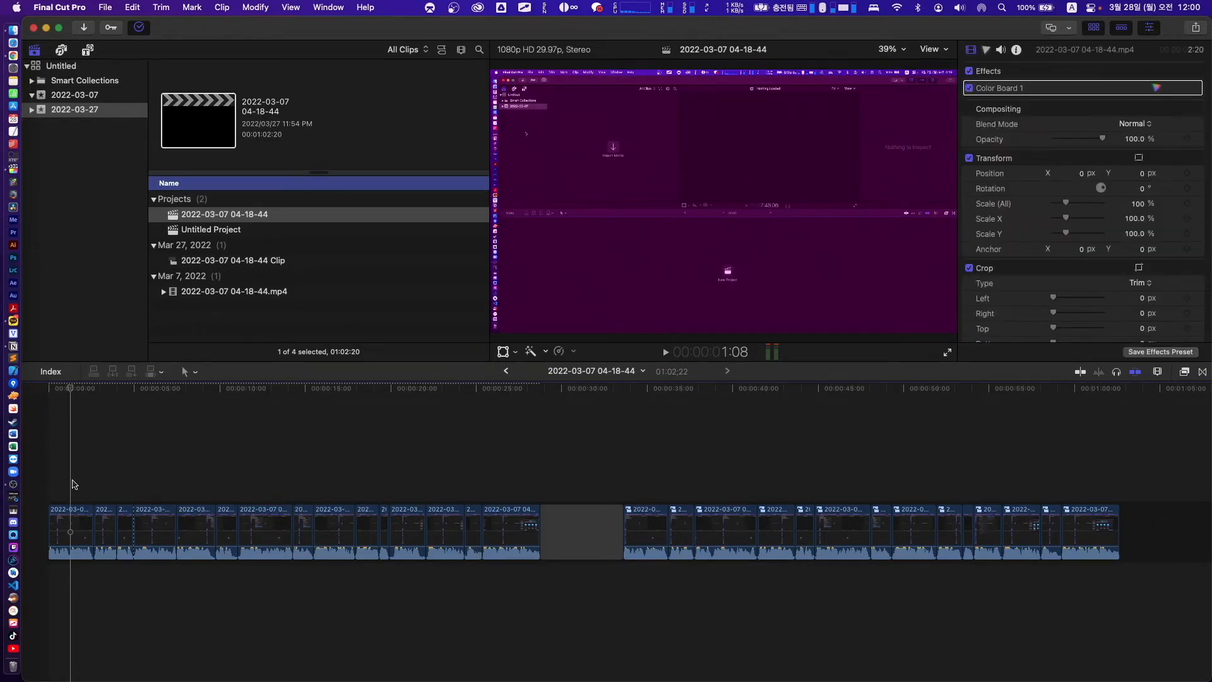
click(73, 530)
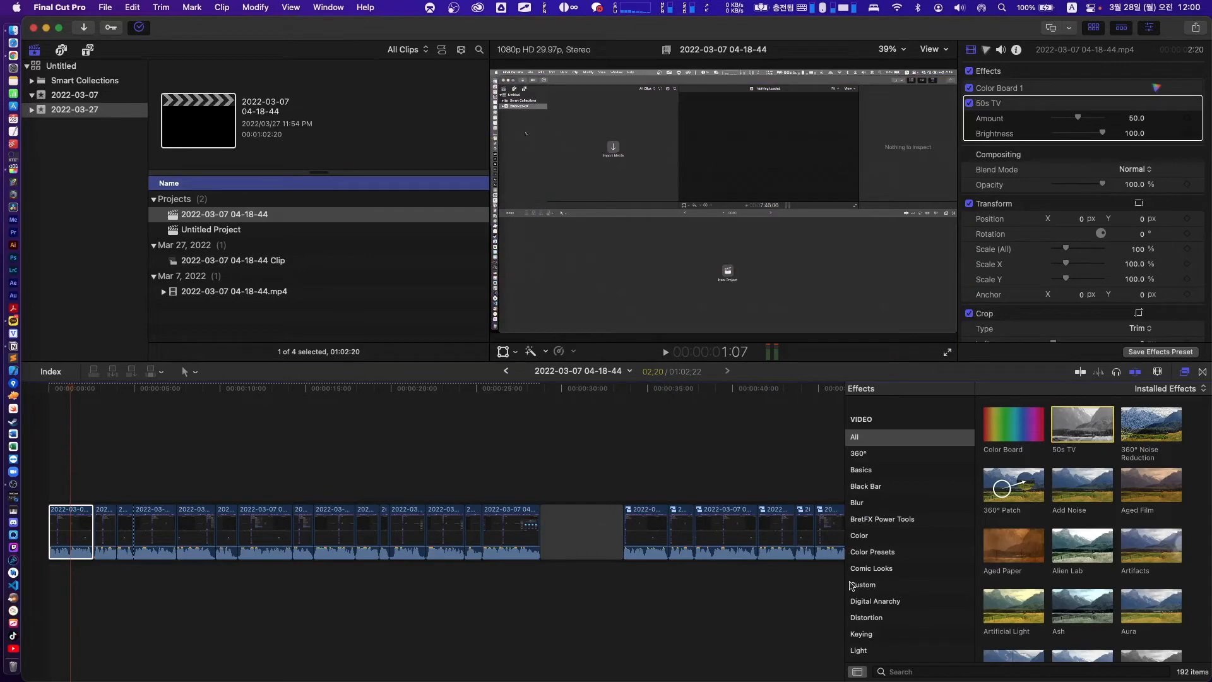
click(915, 503)
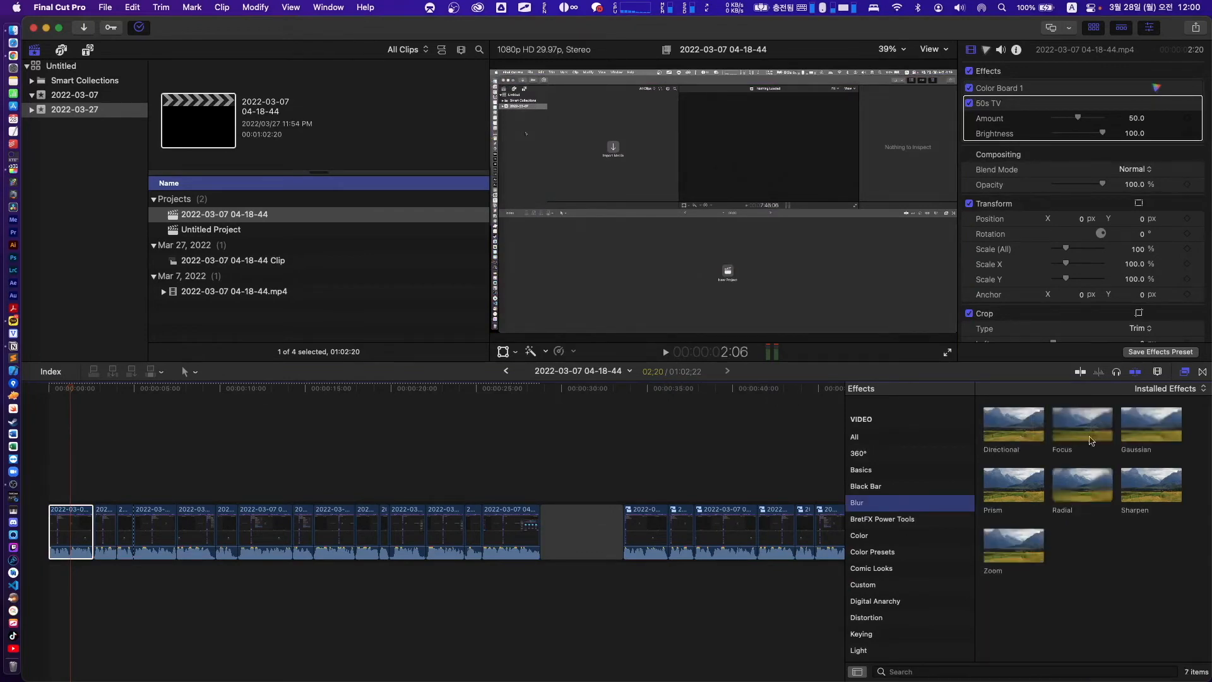
drag(1163, 430, 71, 531)
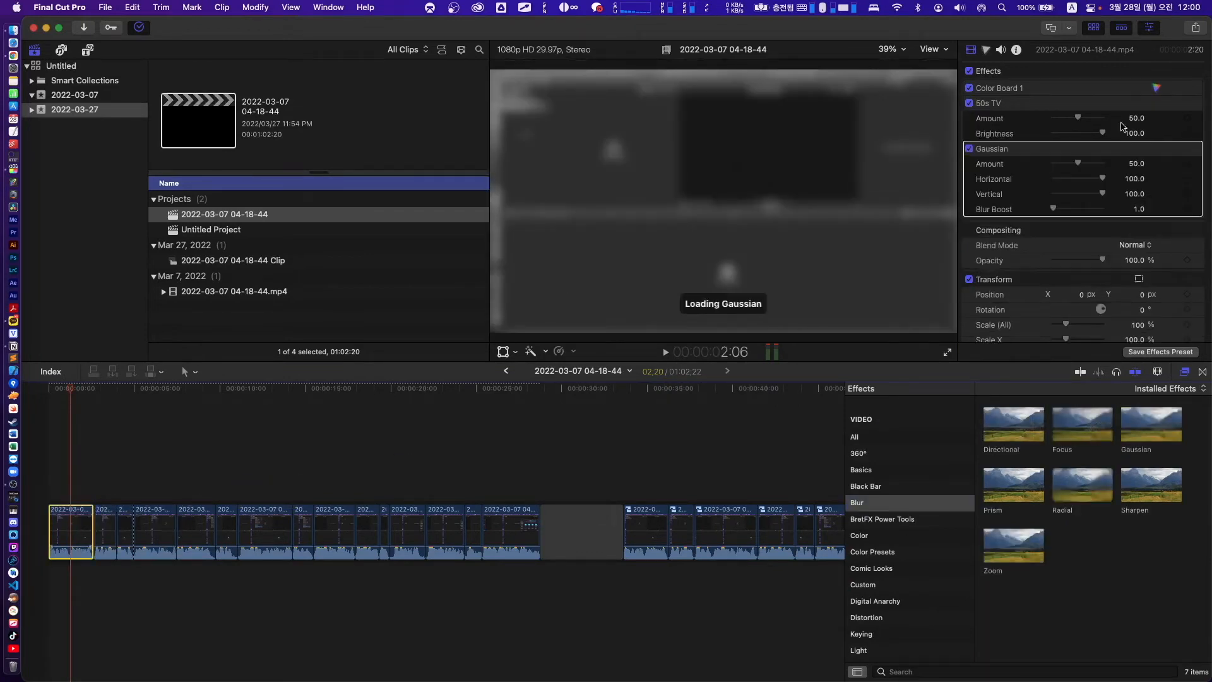
drag(1060, 164, 1062, 168)
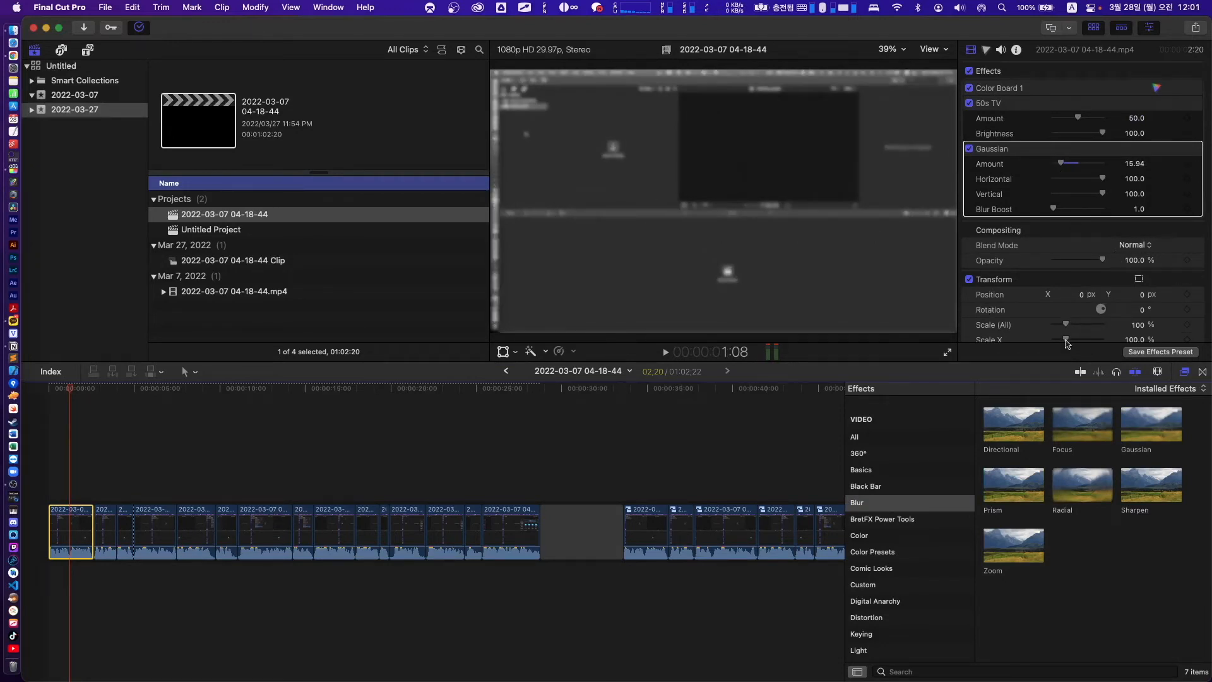
drag(1065, 324, 1075, 329)
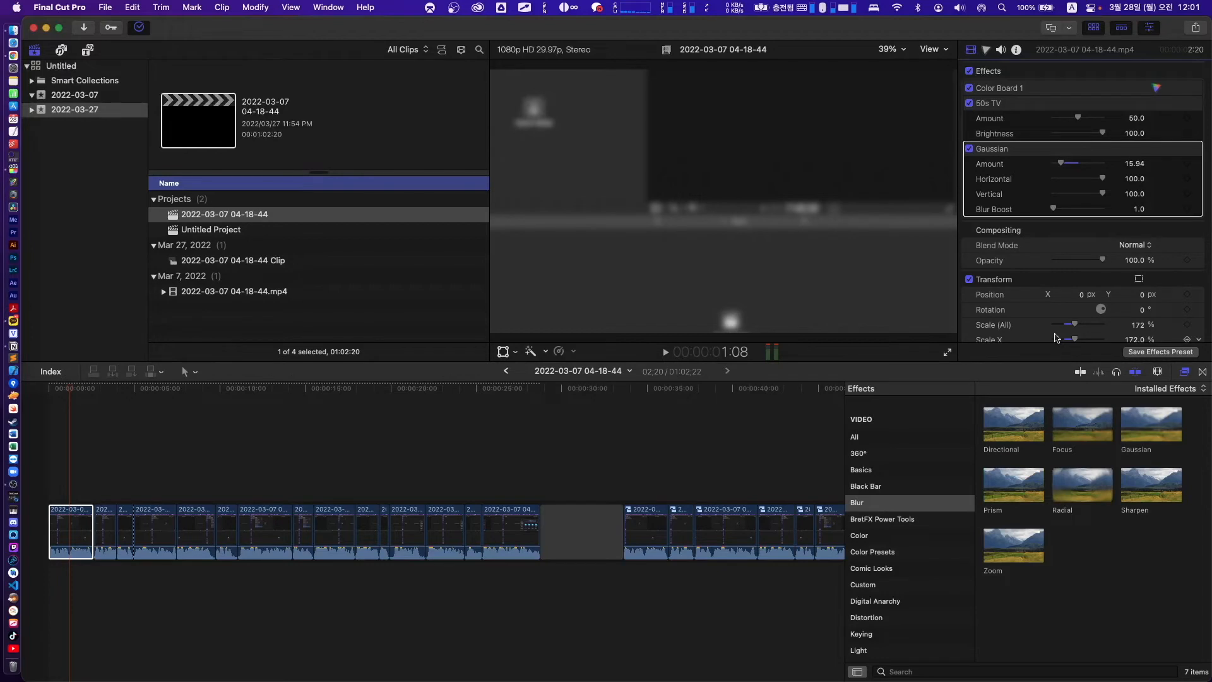
Step: Paste the first clip's Color Board 1, 50s TV, Gaussian, Scale and Volume attributes onto the 14 cut clips after it
click(71, 530)
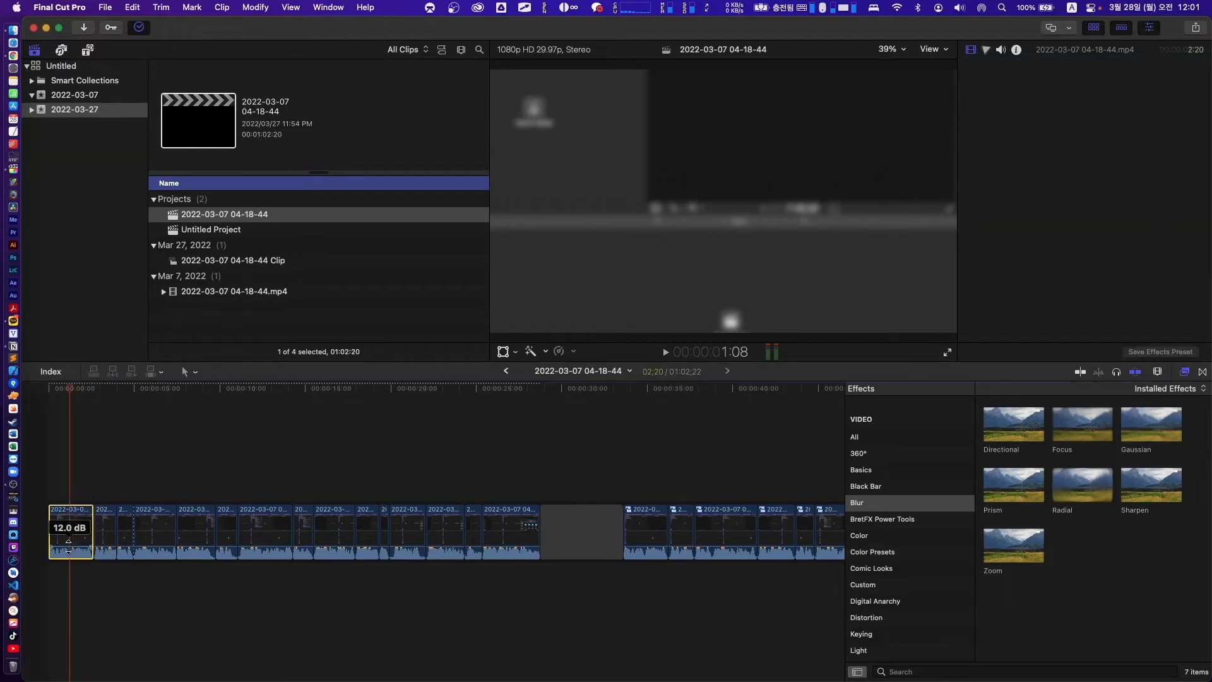
drag(107, 492, 515, 587)
key(super+shift+v)
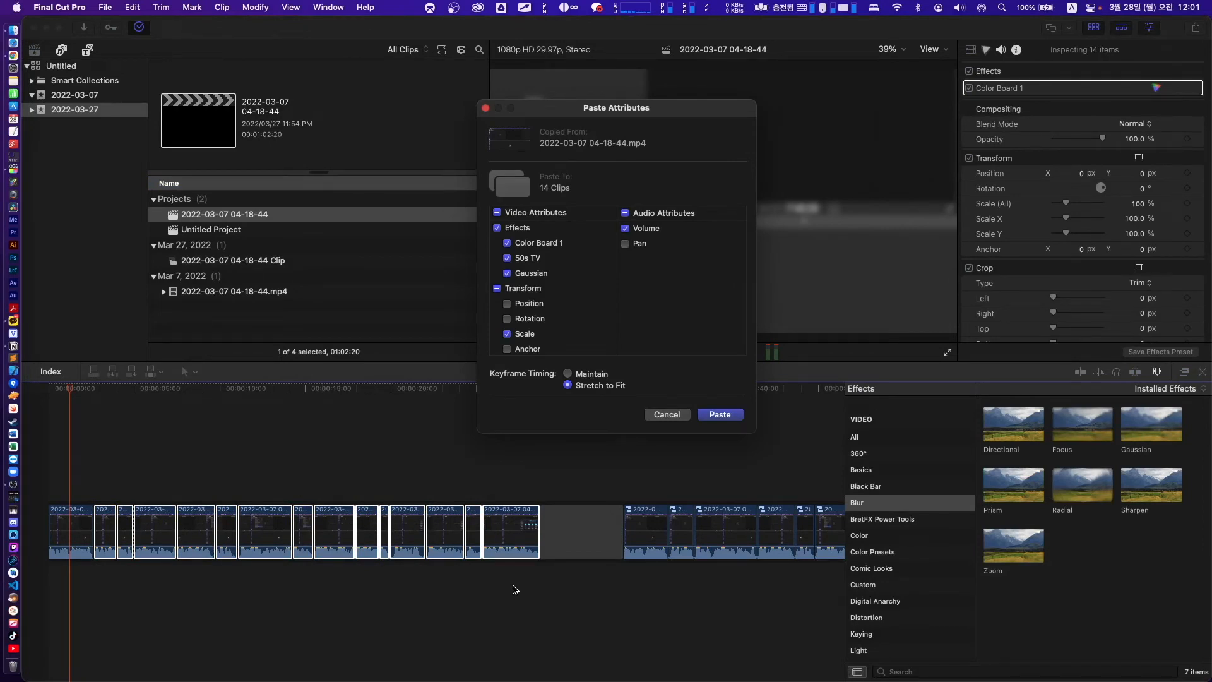
key(Return)
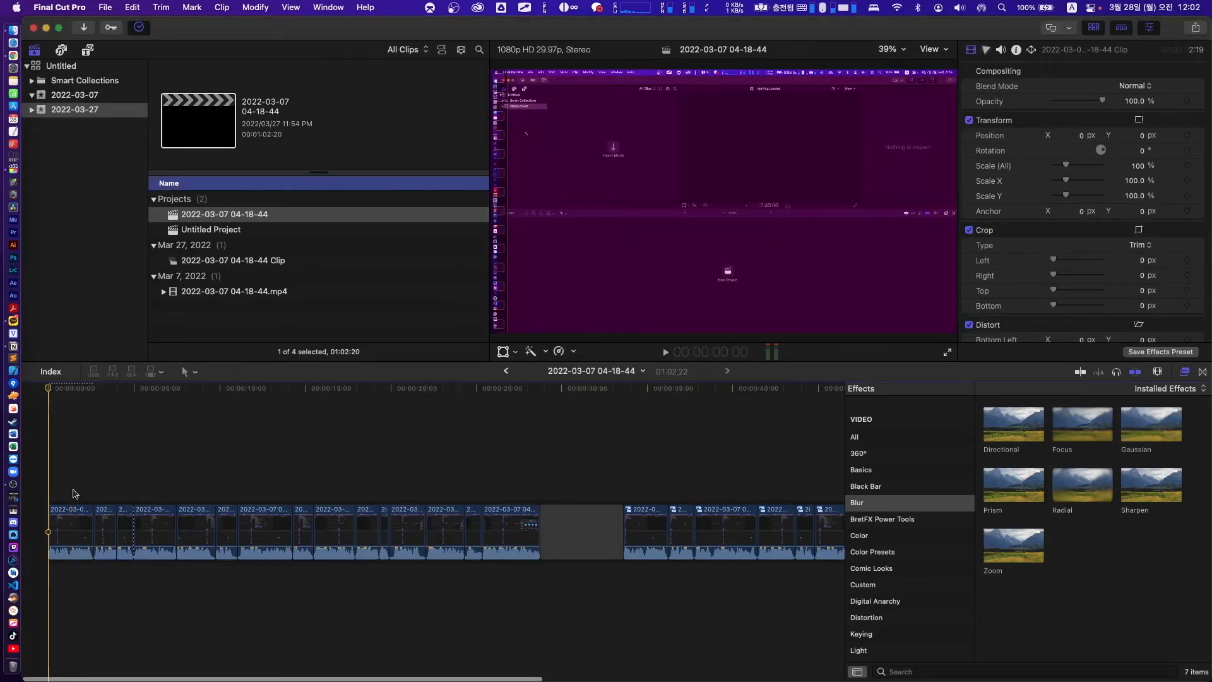
Step: Open the first compound clip after the gap, set its inner clip's Color Board Global colour to 48° and -32%, and return to the project
click(637, 480)
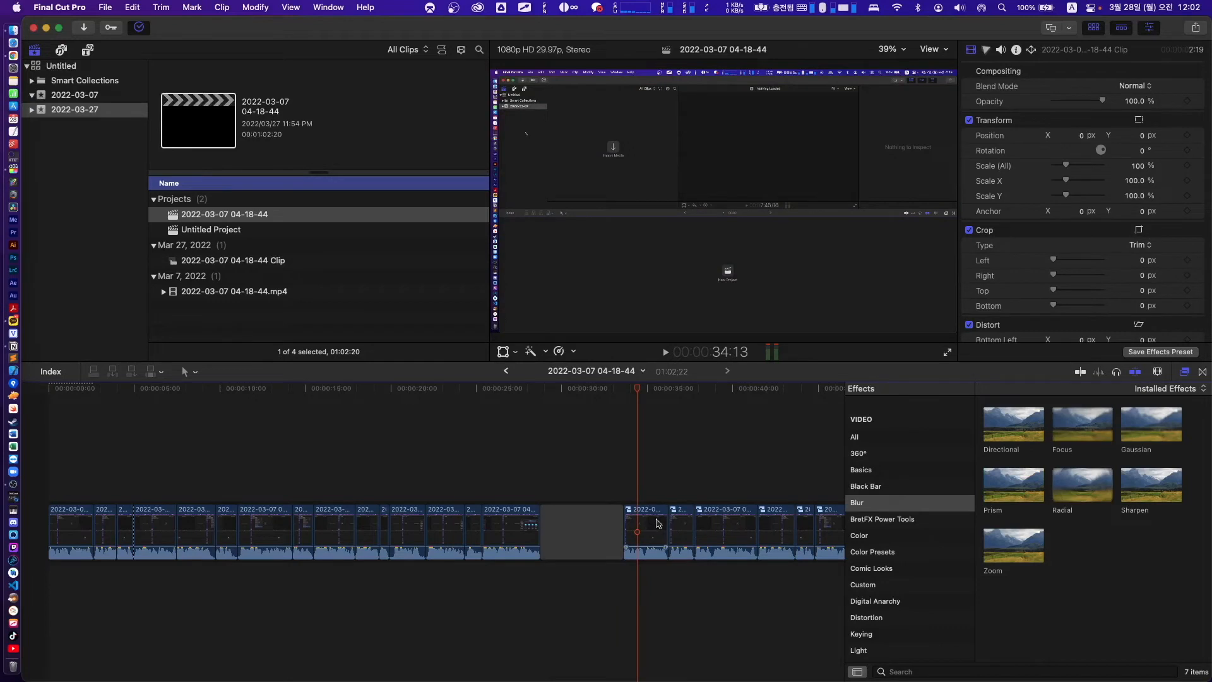
scroll(657, 523, right, 10)
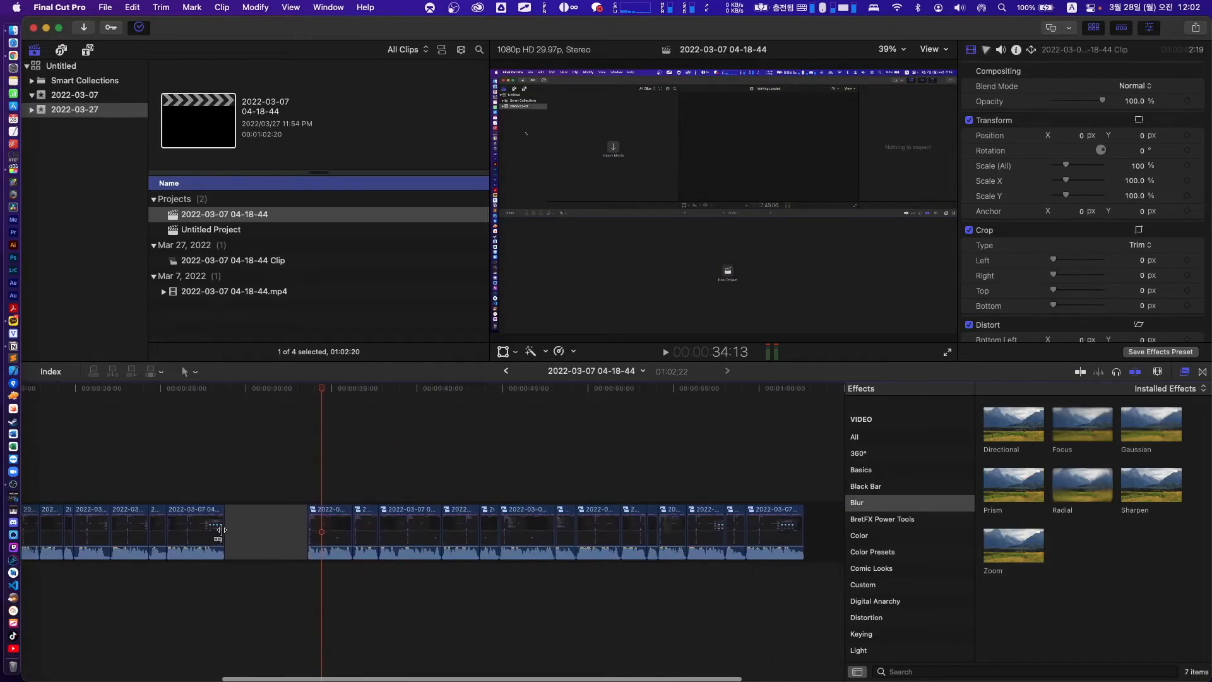
scroll(303, 532, left, 2)
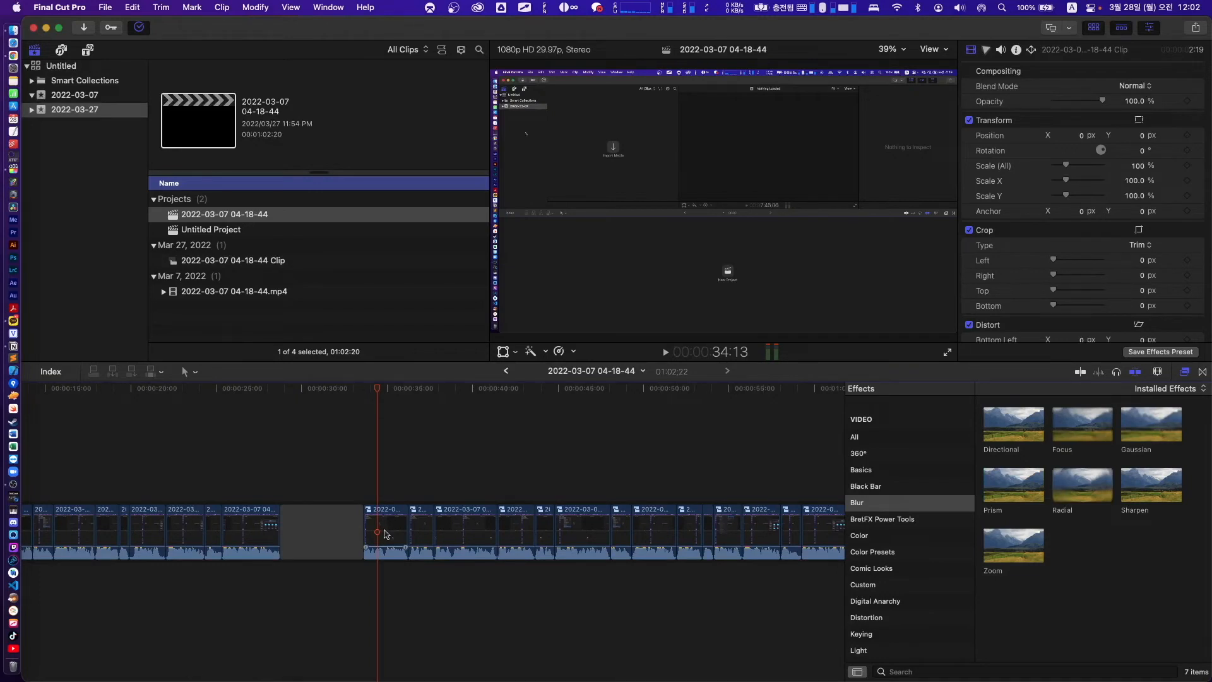
double_click(384, 534)
click(117, 535)
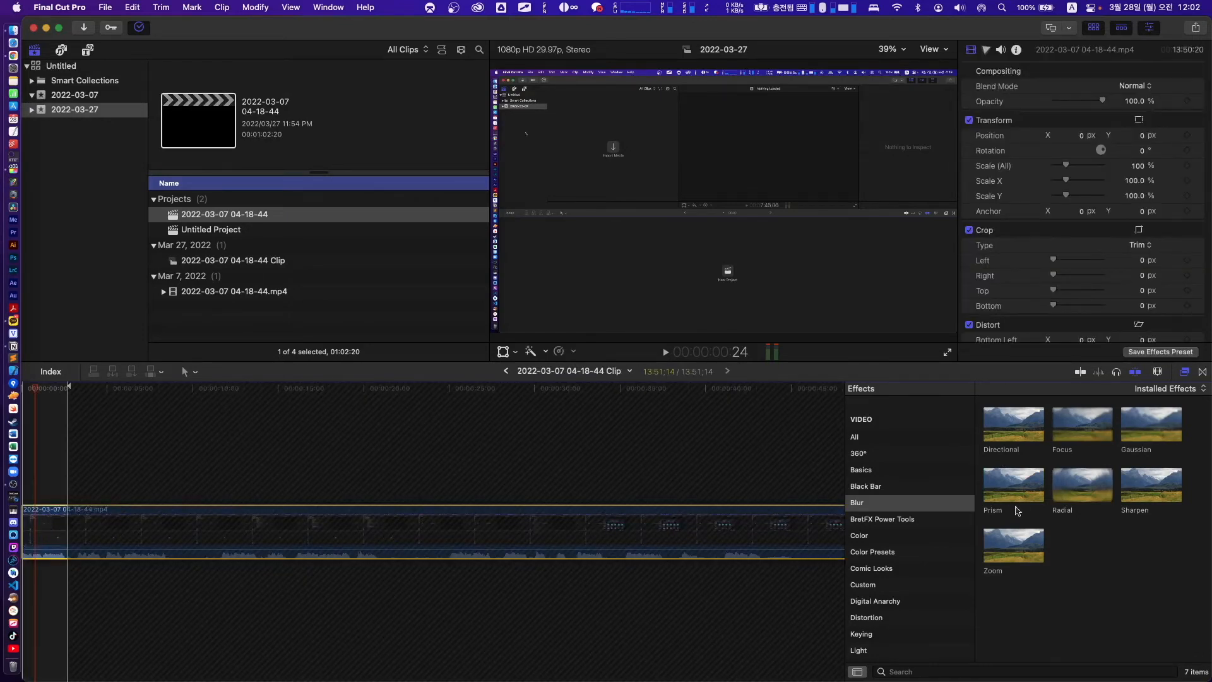
click(986, 51)
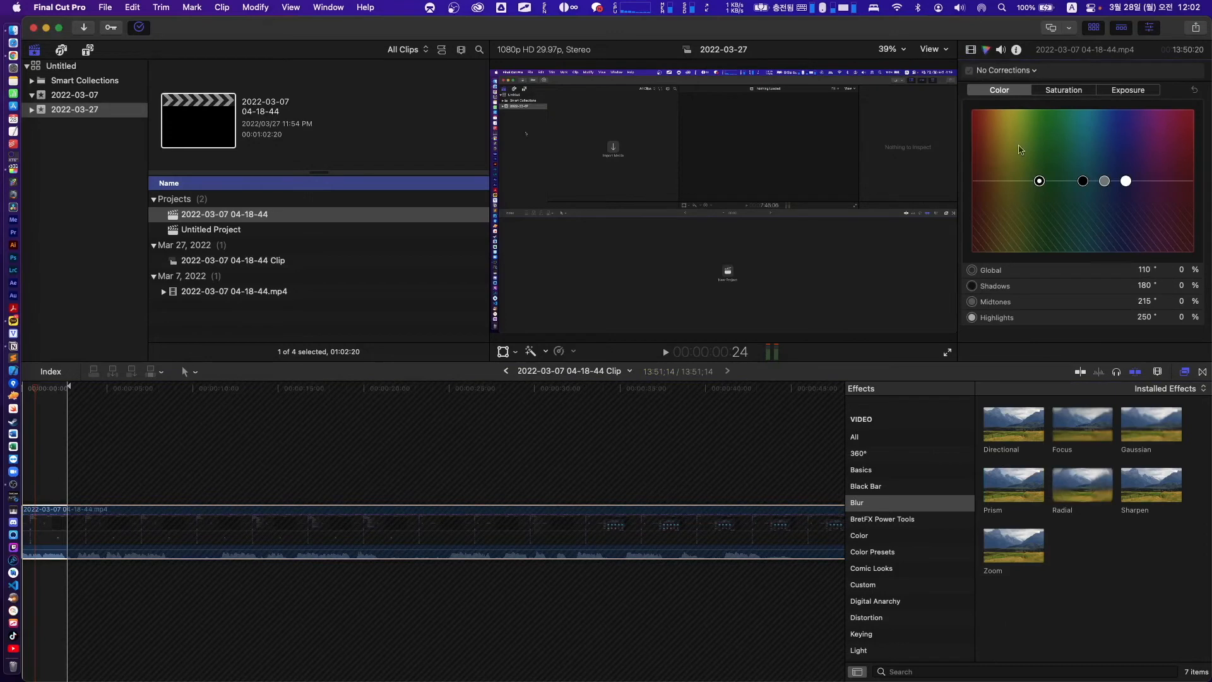
drag(1039, 181, 1001, 204)
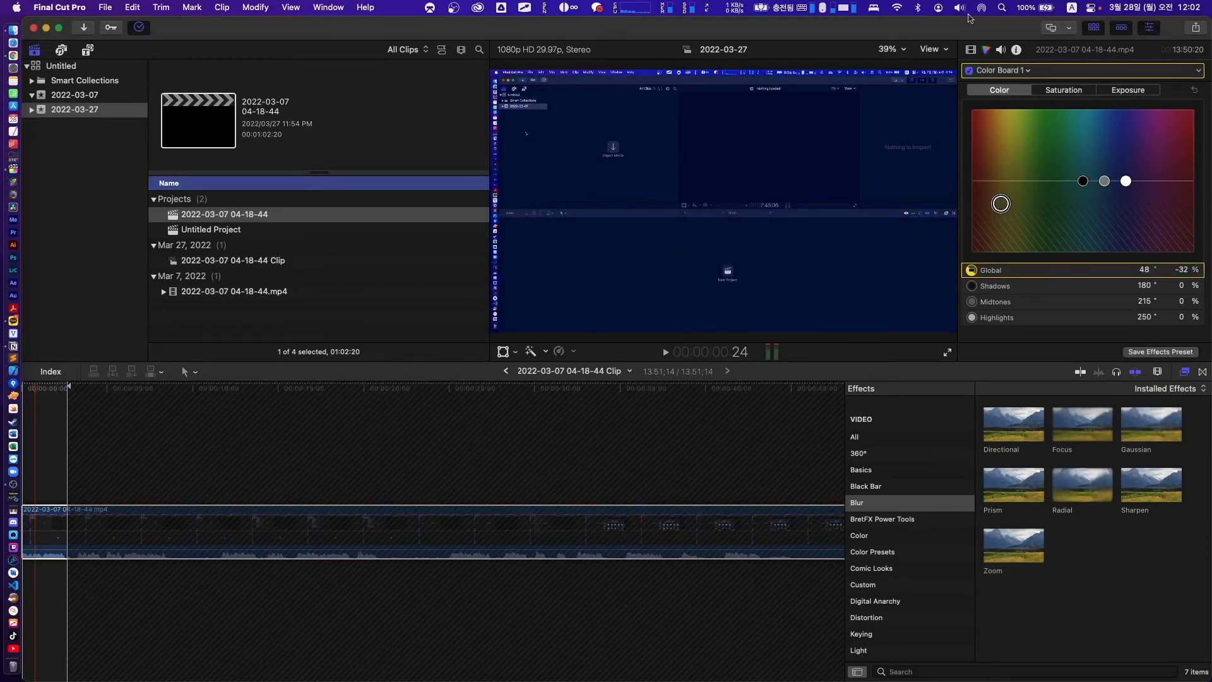
click(505, 371)
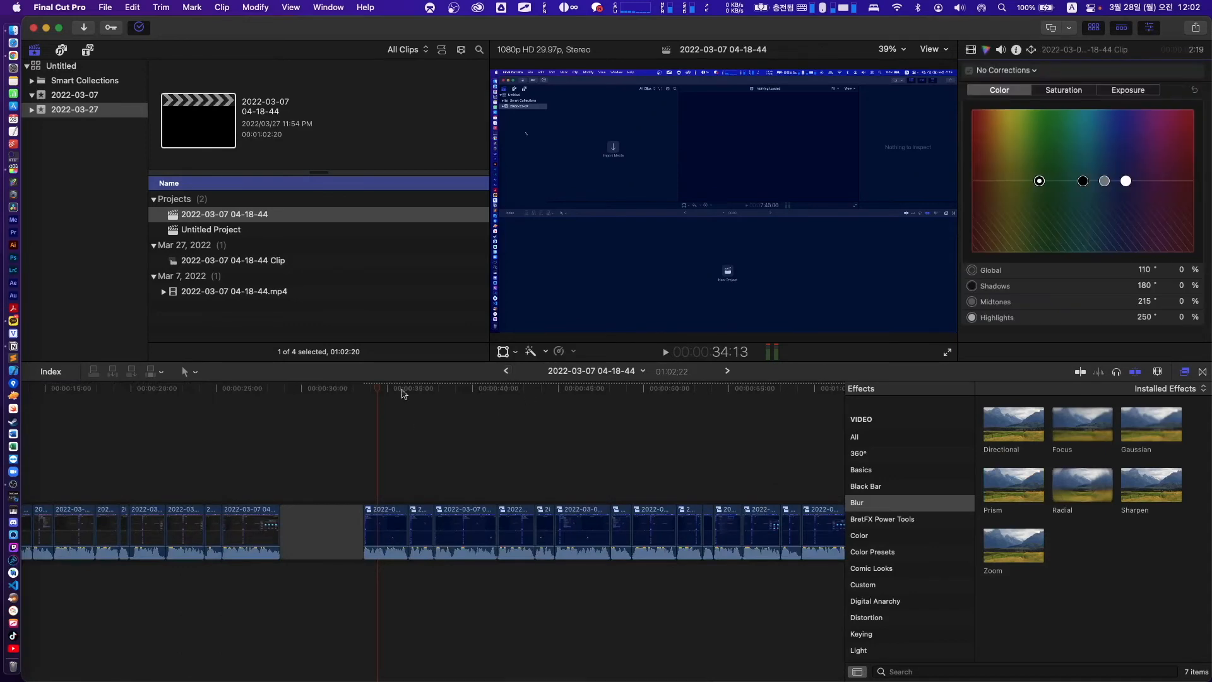
scroll(493, 416, left, 2)
click(453, 395)
drag(459, 395, 747, 444)
drag(718, 387, 413, 407)
double_click(413, 528)
drag(1158, 430, 169, 526)
click(970, 49)
drag(1077, 119, 1106, 118)
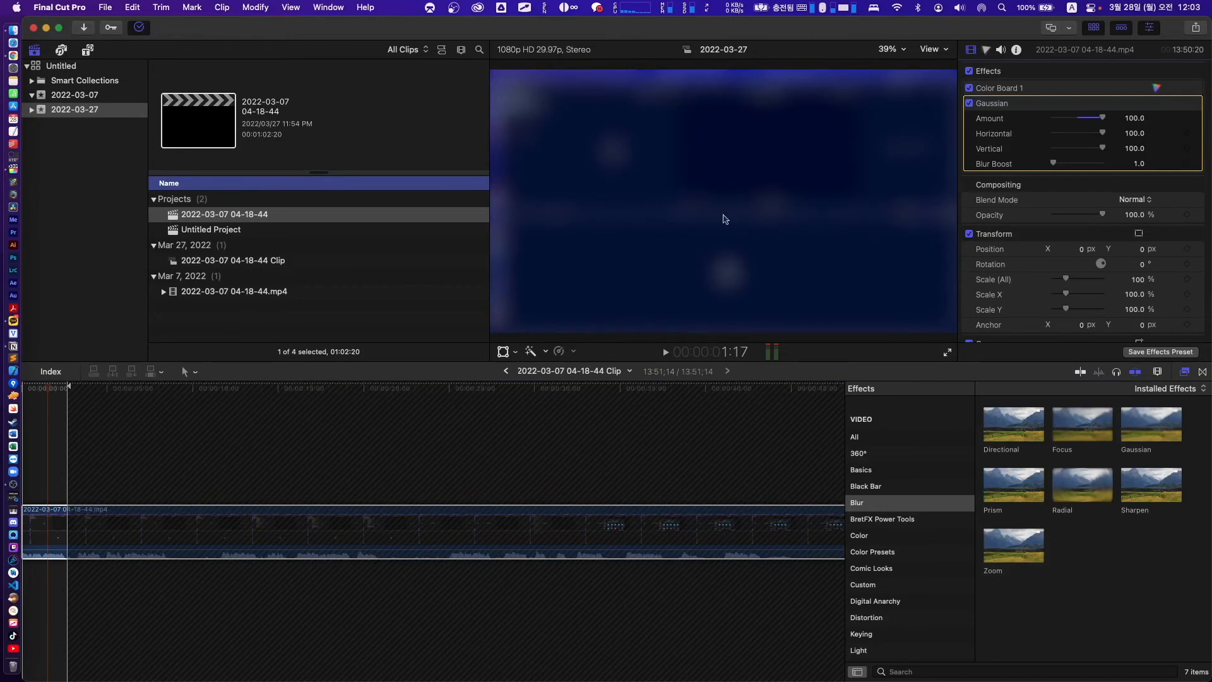
double_click(238, 219)
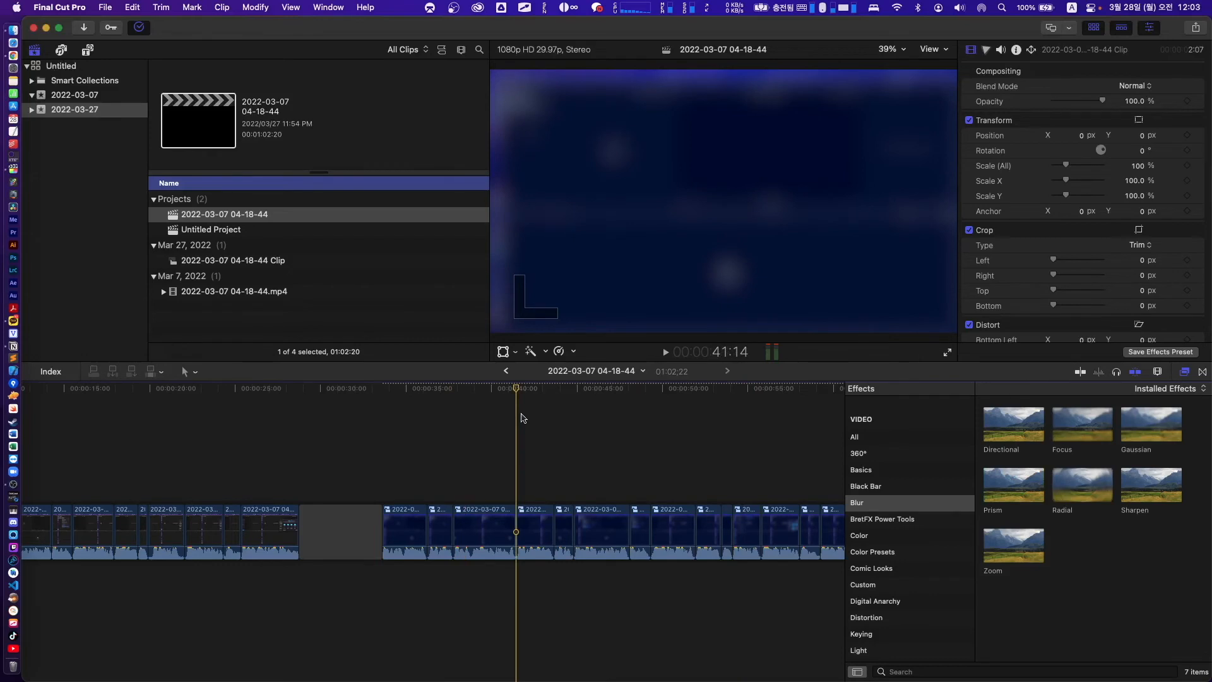
key(super+5)
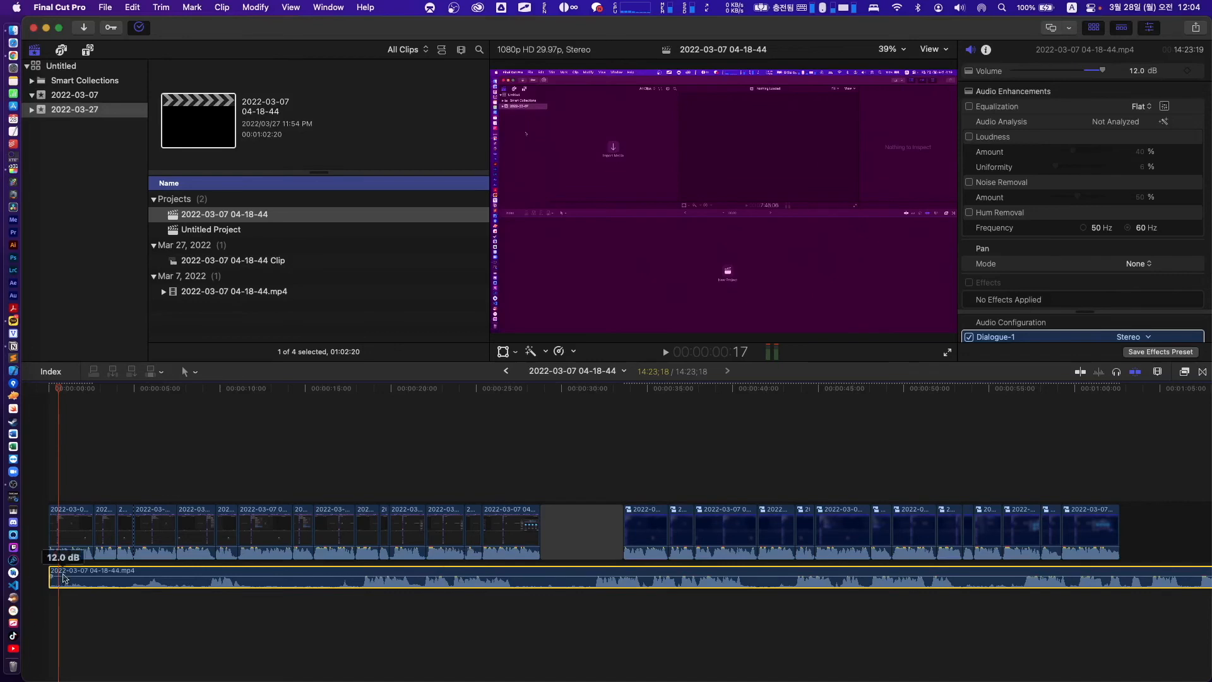
mouse_move(51, 580)
mouse_down()
mouse_move(614, 588)
mouse_move(71, 582)
mouse_up()
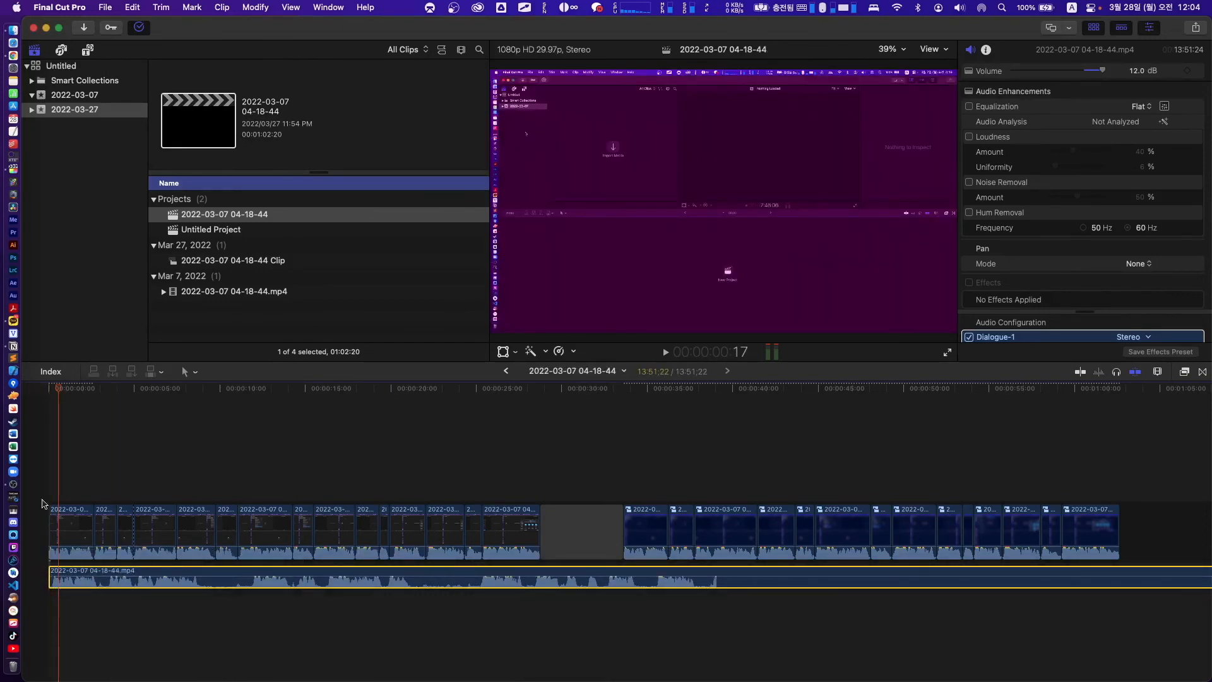
key(space)
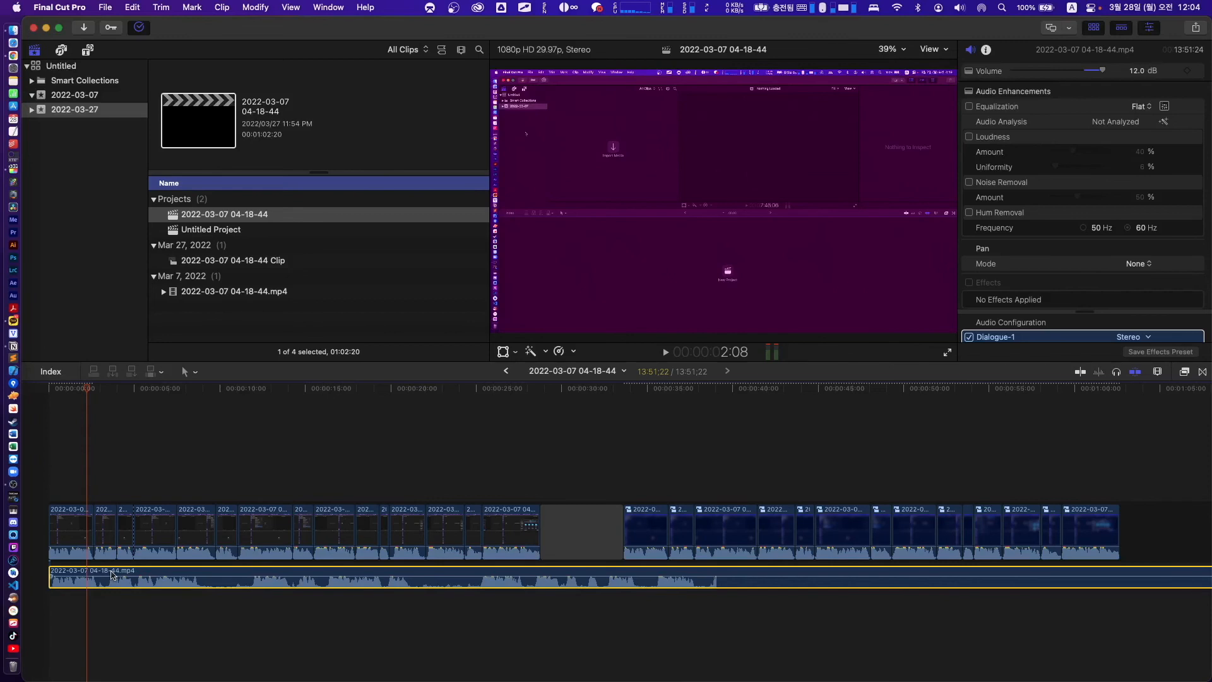
click(319, 619)
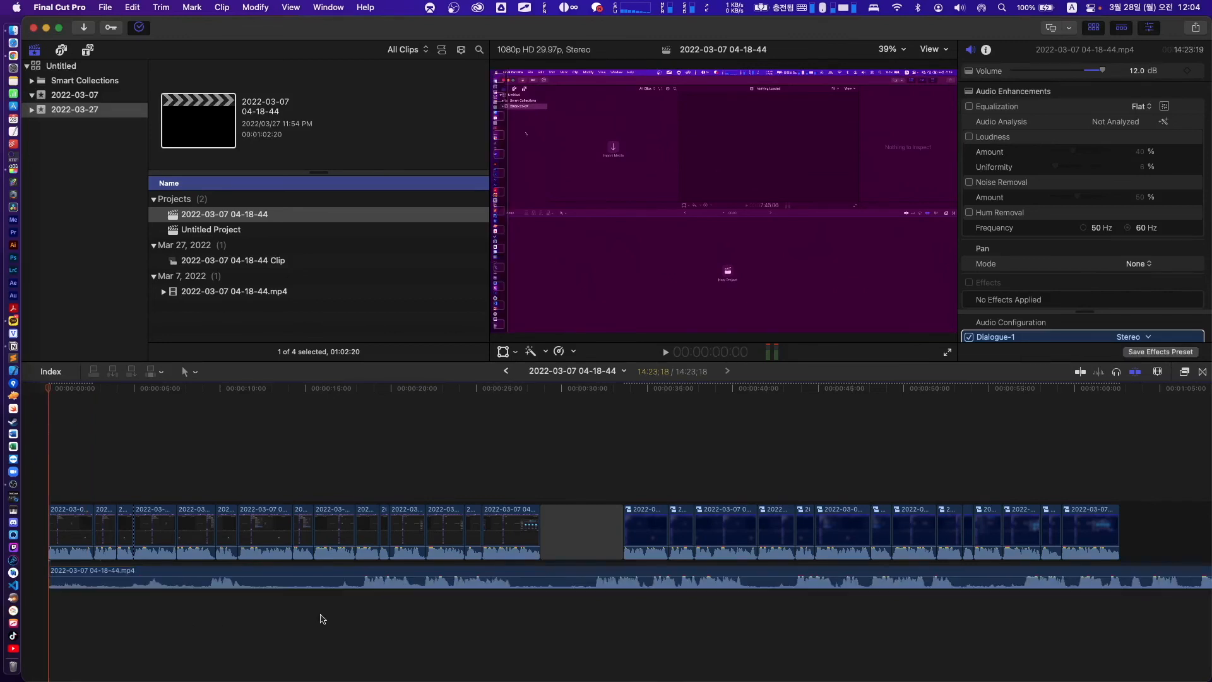
click(344, 571)
click(645, 529)
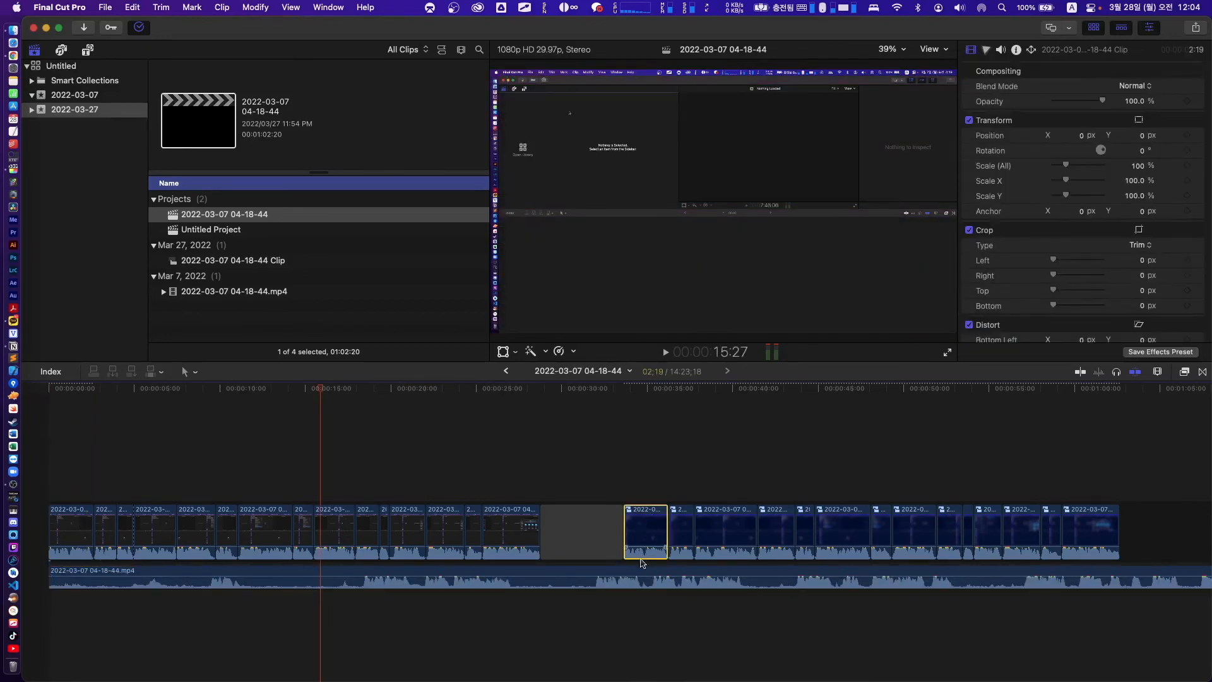
double_click(608, 571)
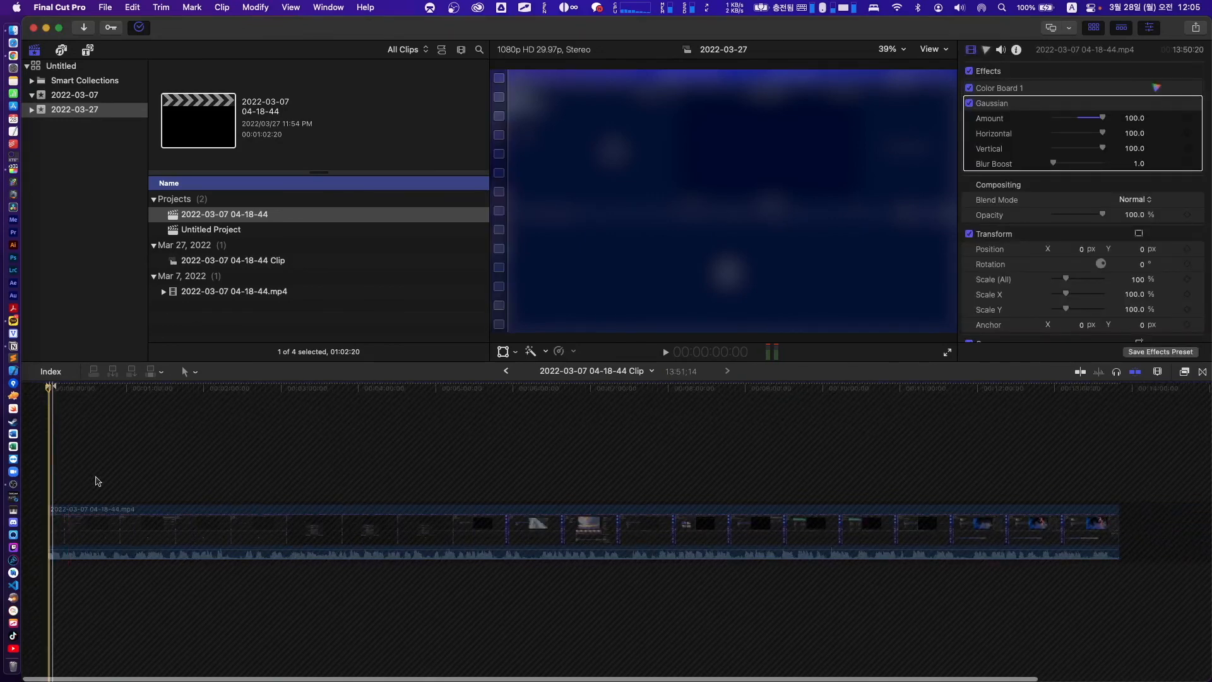
key(super+v)
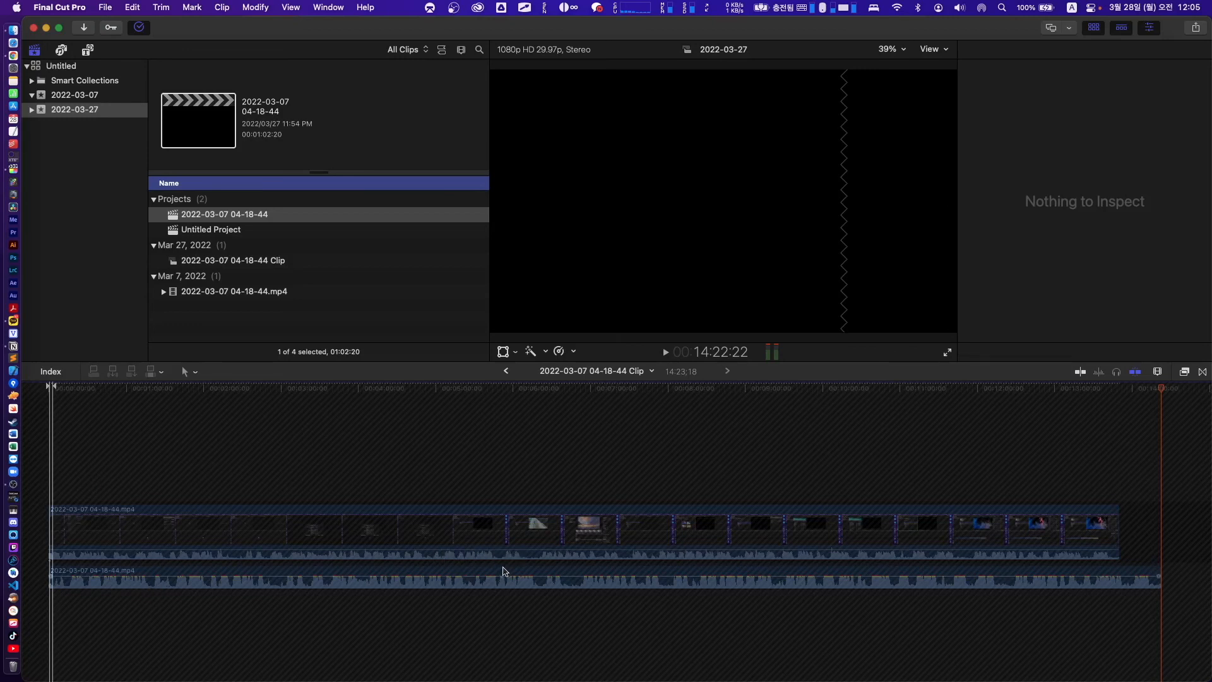
Step: Trim the start of the audio inside the compound clip so its waveform lines up with the video's sound, and return to the project
click(503, 572)
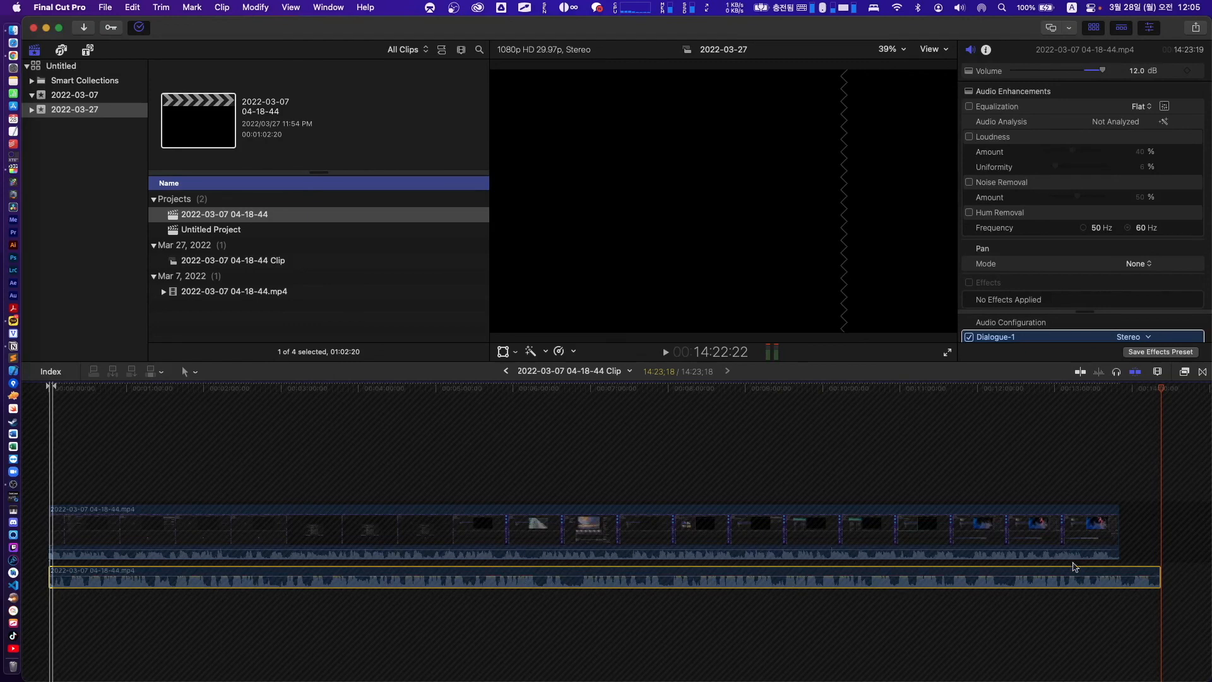
drag(51, 573, 139, 576)
key(super+z)
click(127, 606)
key(super+equal)
key(super+equal)
key(super+equal)
key(super+equal)
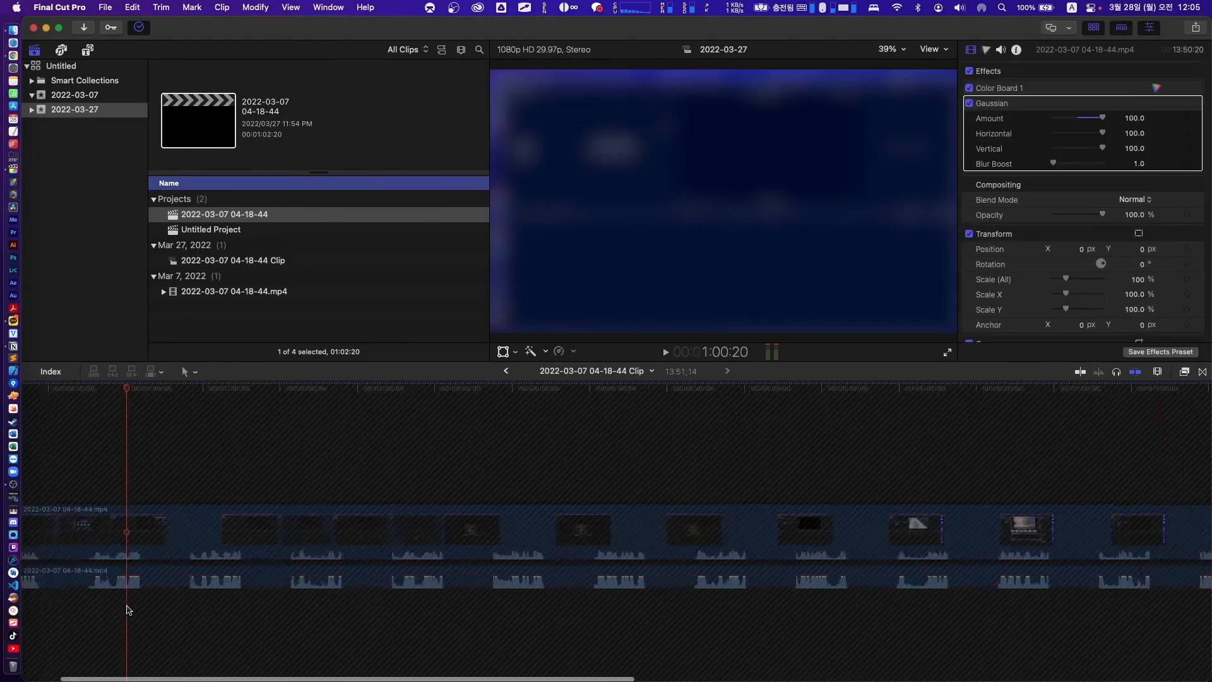
click(629, 610)
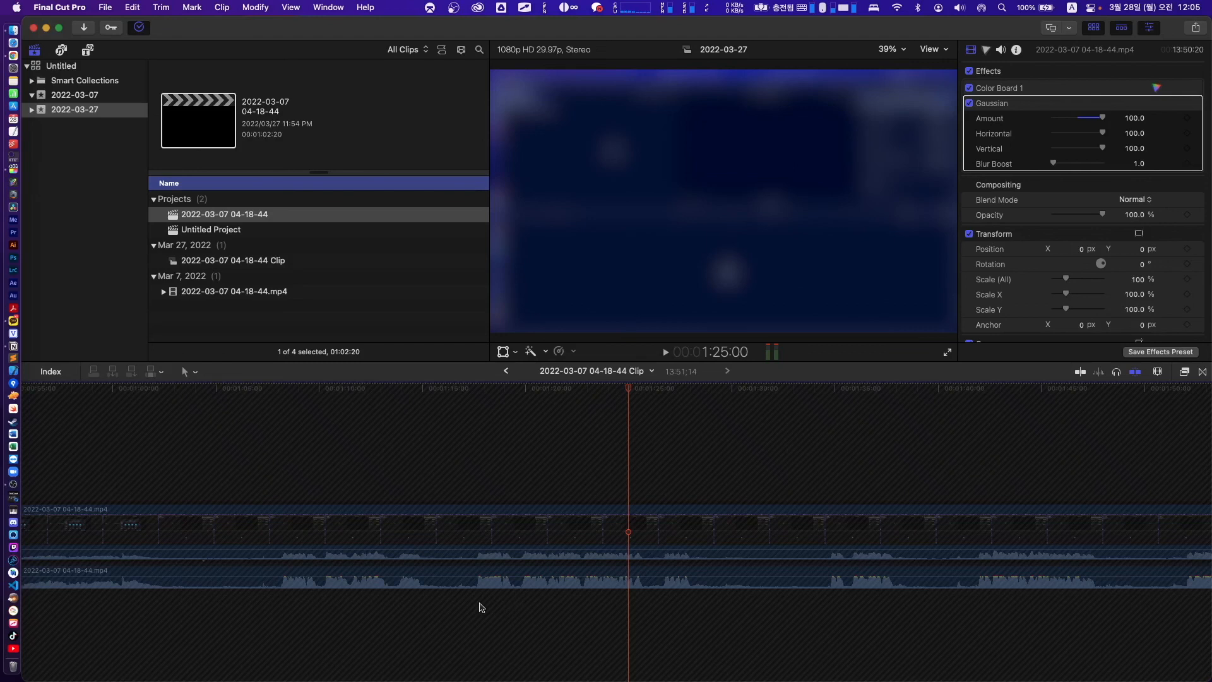
key(super+[)
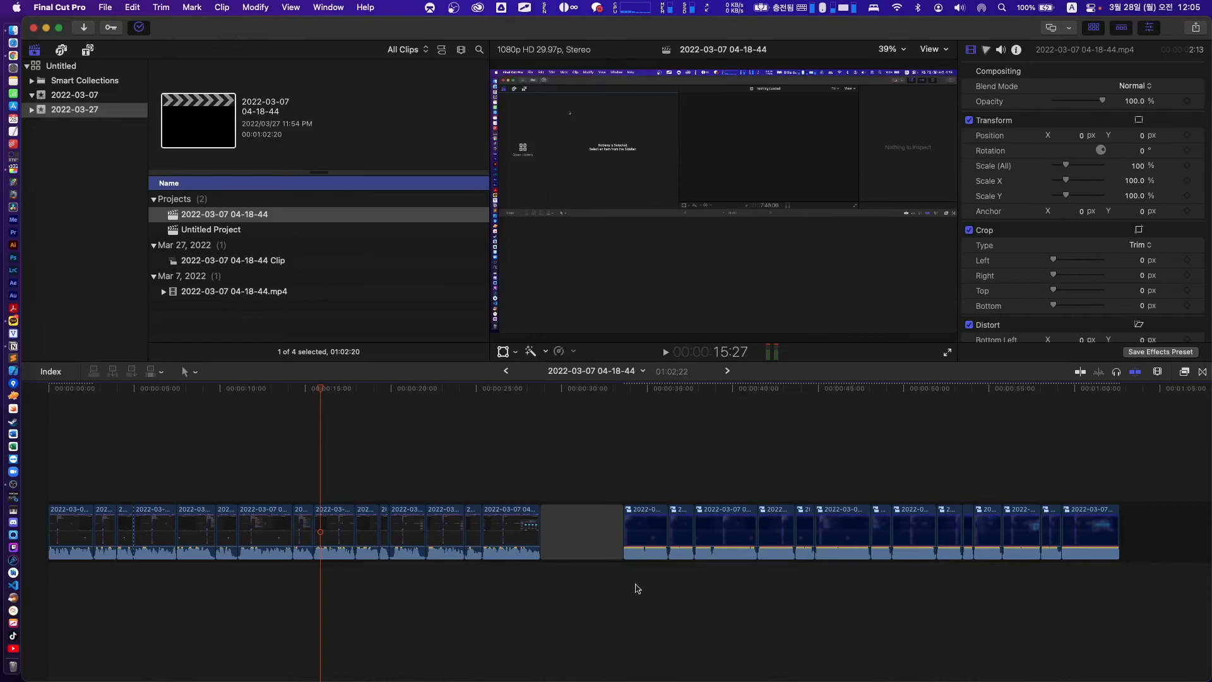